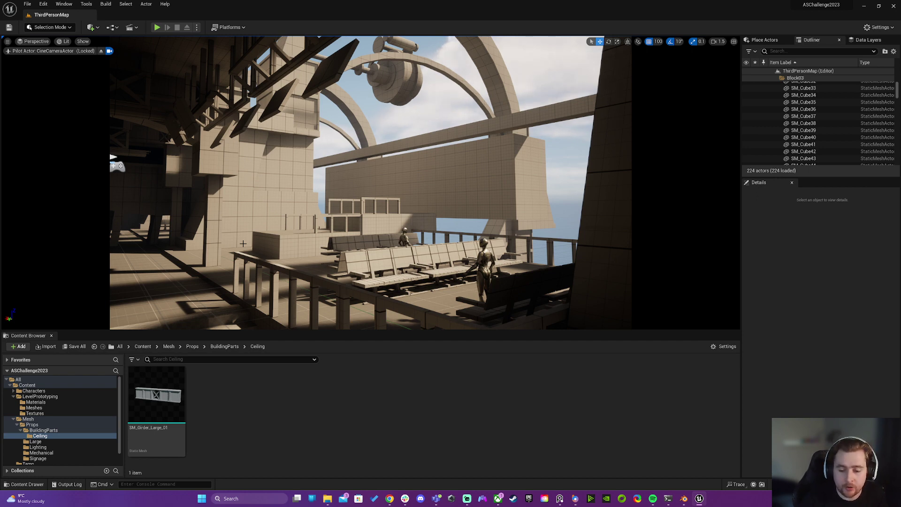
Stop piloting the CineCameraActor so the viewport can be flown freely around the station level
{"action": "left_click", "coordinate": [388, 80]}
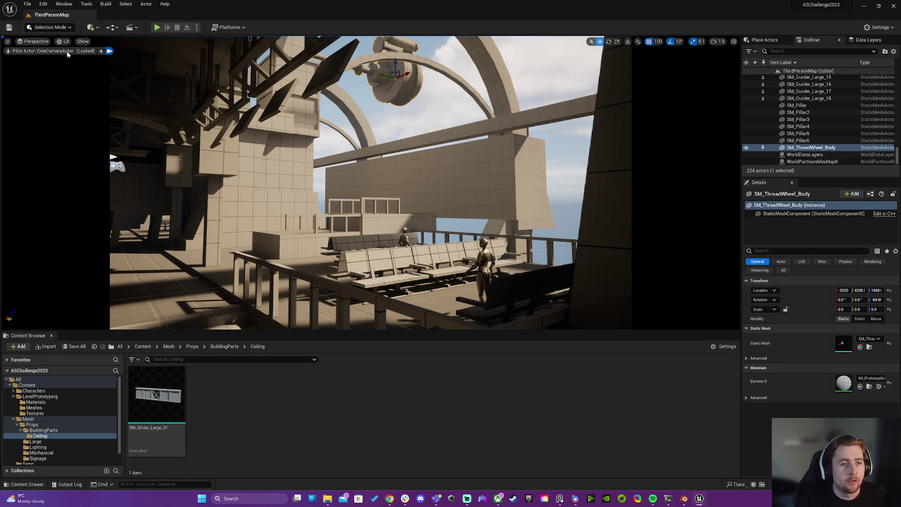
{"action": "left_click", "coordinate": [100, 51]}
{"action": "key", "text": "w"}
{"action": "scroll", "coordinate": [253, 187], "scroll_direction": "up", "scroll_amount": 3}
{"action": "right_click_drag", "start_coordinate": [329, 183], "coordinate": [281, 247]}
Select the floor block at the top of the stairs and locate its source mesh SM_Cube in the project content
{"action": "left_click", "coordinate": [253, 187]}
{"action": "right_click_drag", "start_coordinate": [254, 188], "coordinate": [226, 217]}
{"action": "key", "text": "w"}
{"action": "scroll", "coordinate": [282, 198], "scroll_direction": "down", "scroll_amount": 4}
{"action": "left_click", "coordinate": [871, 348]}
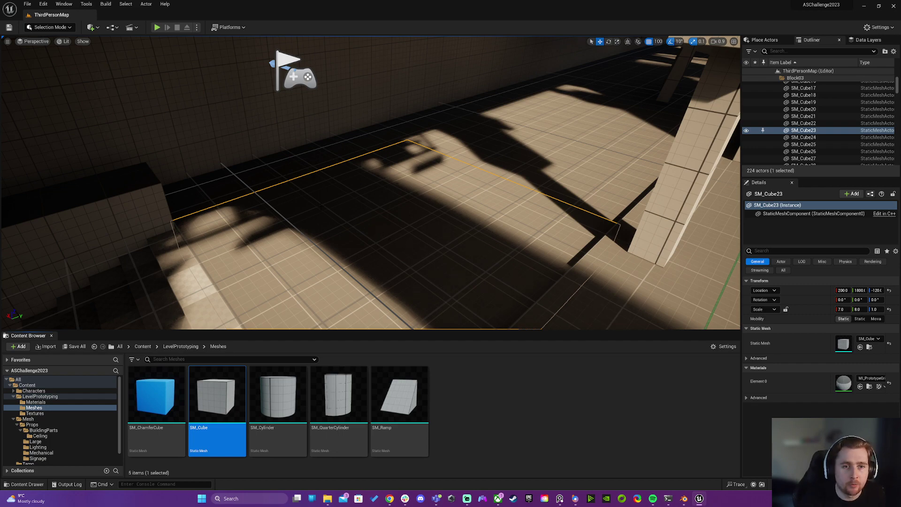
Examine the staircase, its Linear Stair Brush and the adjoining walkway from several viewpoints
{"action": "right_click_drag", "start_coordinate": [321, 206], "coordinate": [230, 174]}
{"action": "key", "text": "Escape"}
{"action": "scroll", "coordinate": [394, 221], "scroll_direction": "up", "scroll_amount": 3}
{"action": "mouse_move", "coordinate": [394, 221]}
{"action": "right_mouse_down"}
{"action": "mouse_move", "coordinate": [420, 212]}
{"action": "mouse_move", "coordinate": [399, 201]}
{"action": "mouse_move", "coordinate": [385, 209]}
{"action": "right_mouse_up"}
{"action": "key", "text": "a"}
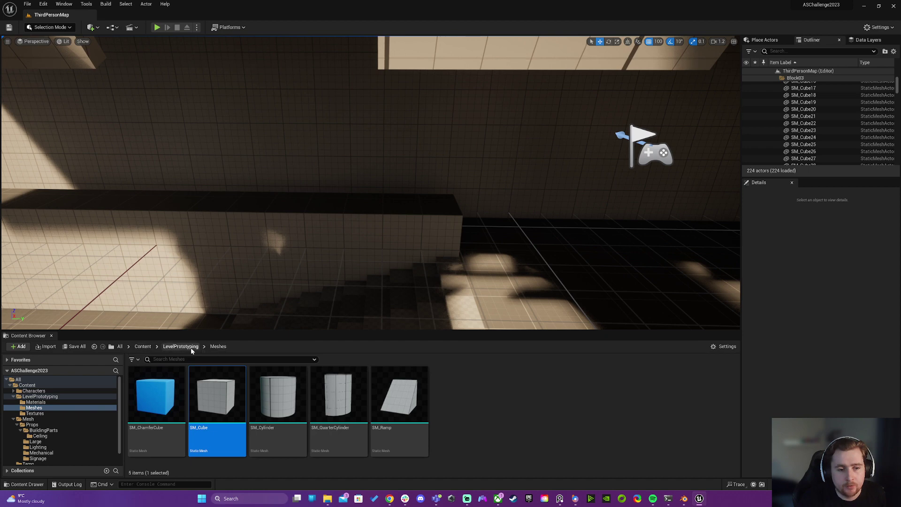
{"action": "right_click_drag", "start_coordinate": [409, 284], "coordinate": [486, 345]}
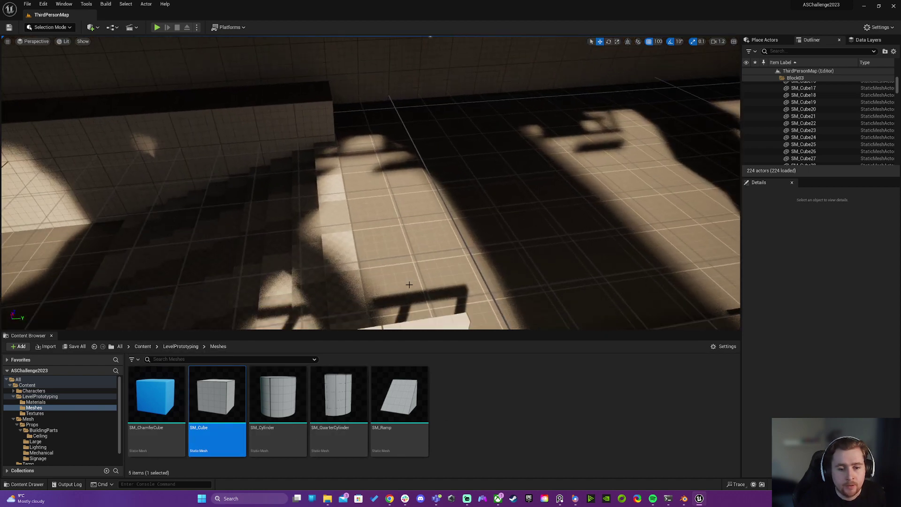
{"action": "left_click", "coordinate": [333, 257]}
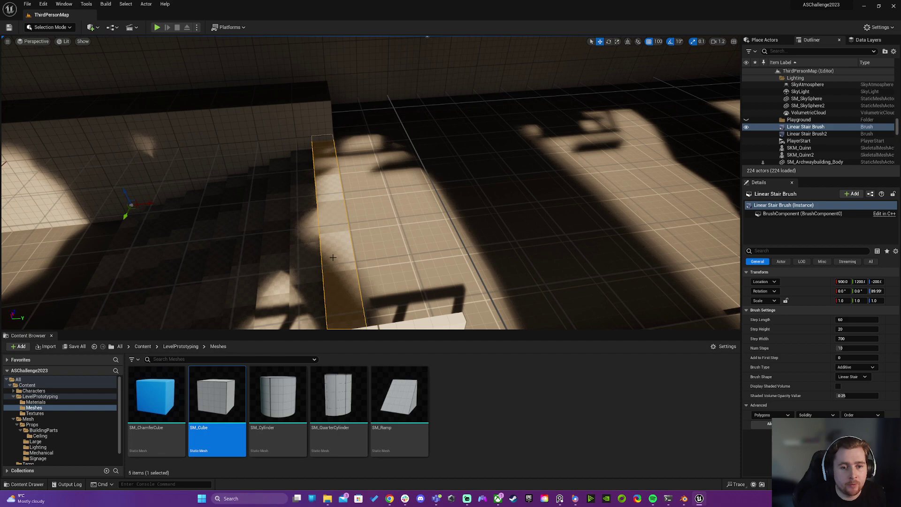
{"action": "right_click_drag", "start_coordinate": [333, 257], "coordinate": [333, 258]}
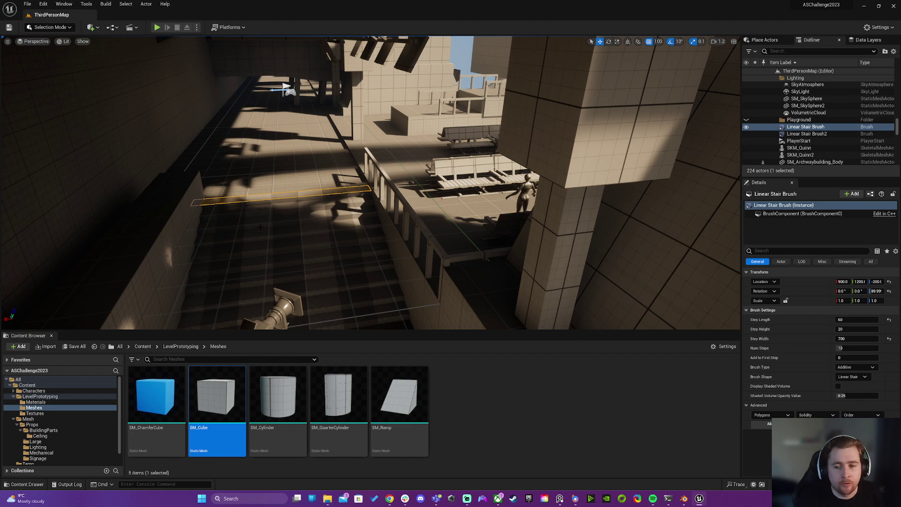
{"action": "right_click_drag", "start_coordinate": [306, 179], "coordinate": [306, 177]}
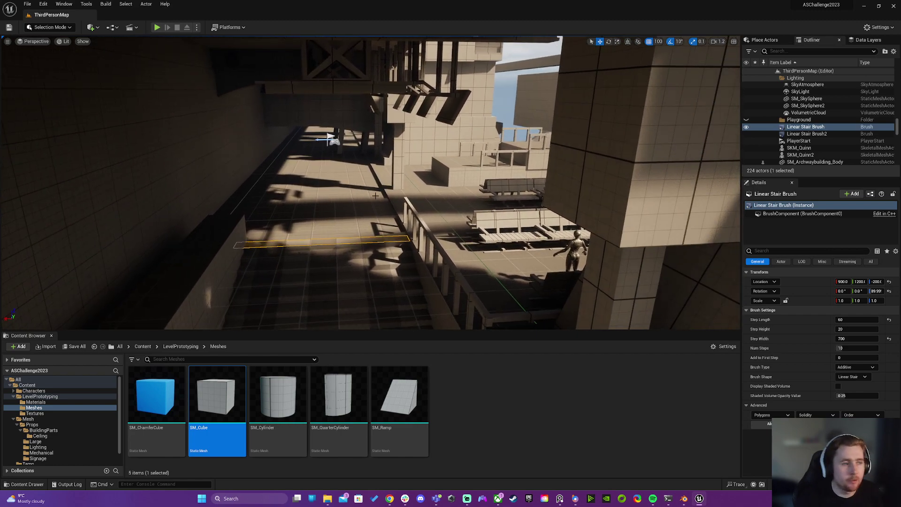
{"action": "right_click_drag", "start_coordinate": [355, 199], "coordinate": [355, 199]}
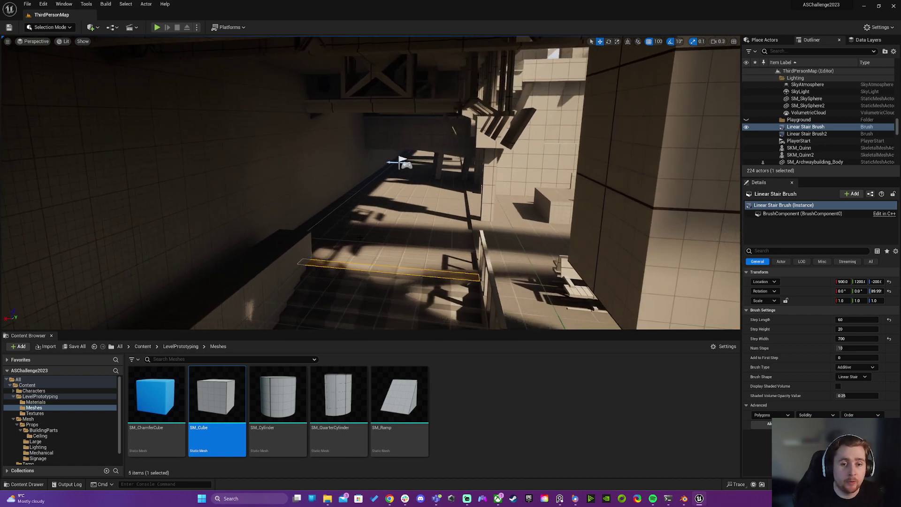
Merge the floor block SM_Cube23 at the top of the stairs into a new static mesh saved as FloorMain in the Temp folder
{"action": "left_click", "coordinate": [390, 212]}
{"action": "scroll", "coordinate": [318, 253], "scroll_direction": "up", "scroll_amount": 5}
{"action": "key", "text": "w"}
{"action": "right_click_drag", "start_coordinate": [317, 253], "coordinate": [318, 253]}
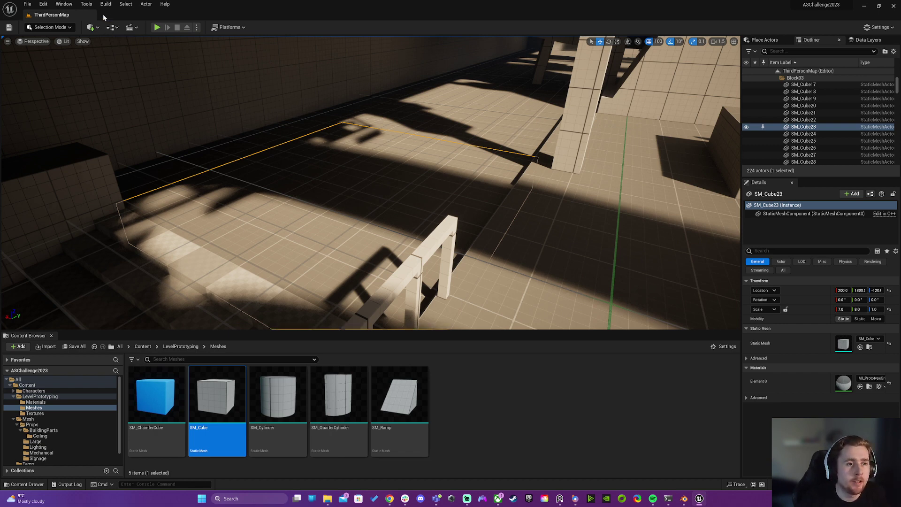
{"action": "left_click", "coordinate": [88, 5]}
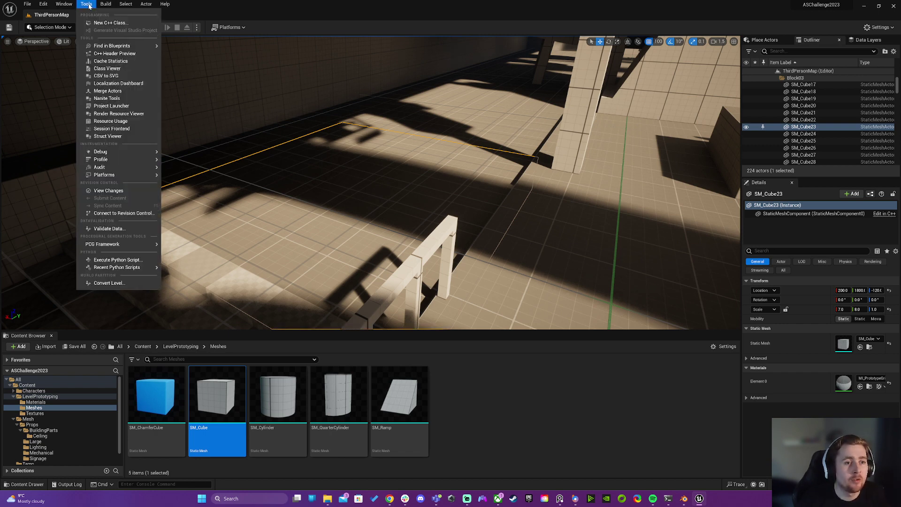
{"action": "left_click", "coordinate": [113, 91]}
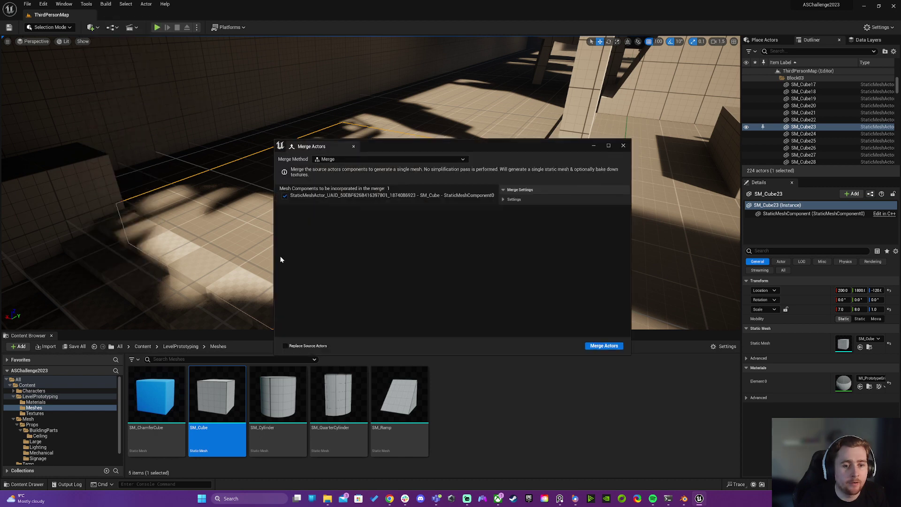
{"action": "left_click", "coordinate": [603, 347]}
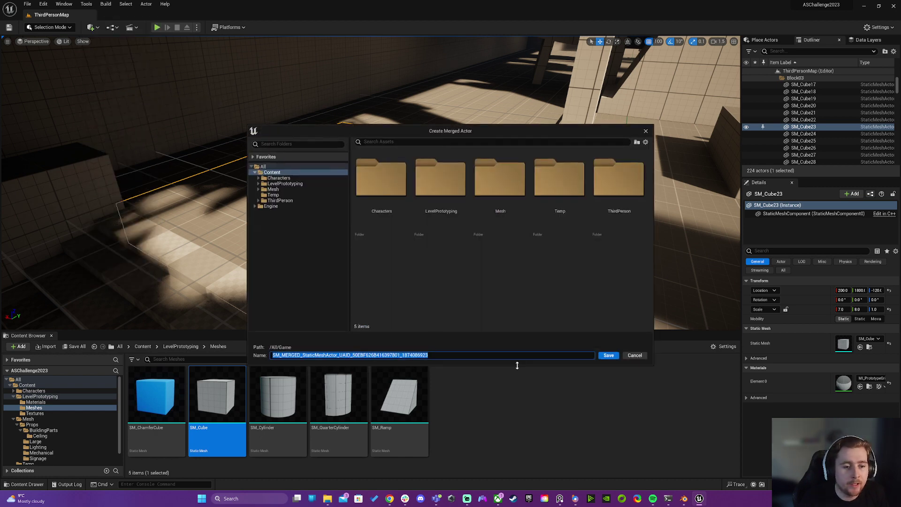
{"action": "double_click", "coordinate": [553, 196]}
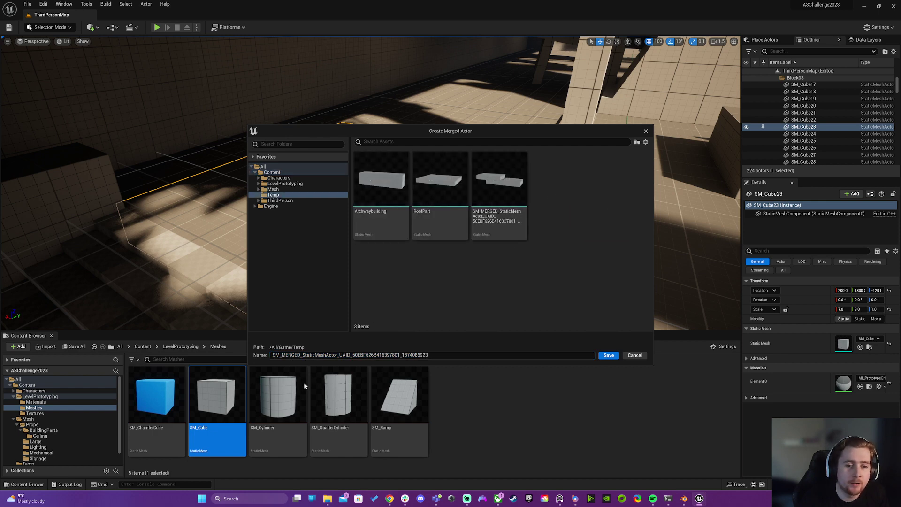
{"action": "left_click", "coordinate": [305, 355]}
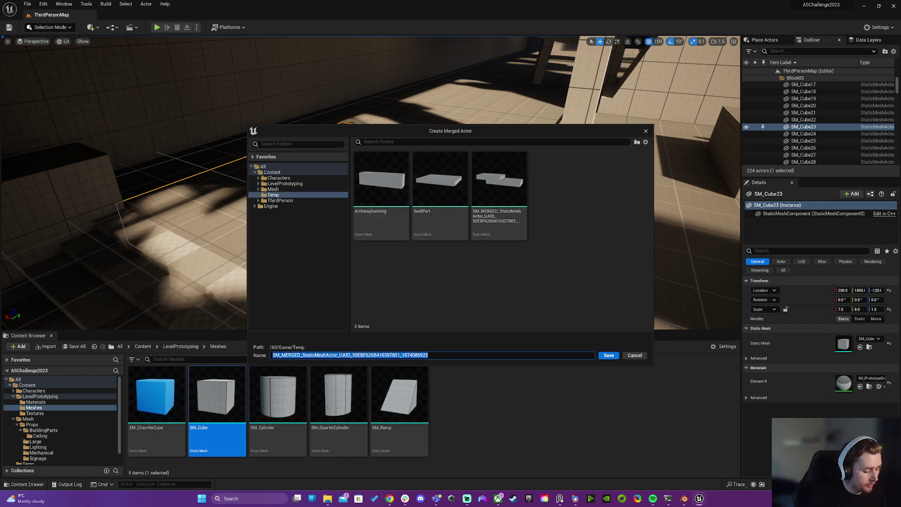
{"action": "type", "text": "Flo"}
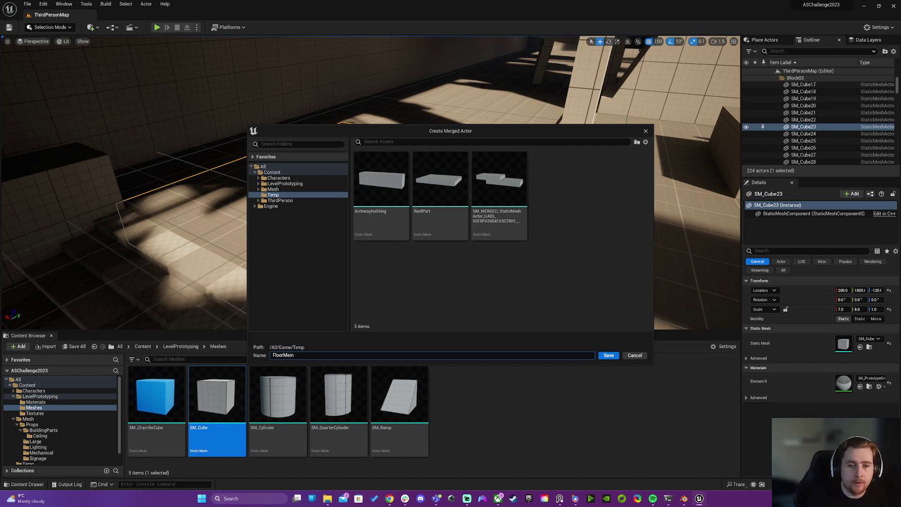
{"action": "type", "text": "orMain"}
{"action": "left_click", "coordinate": [609, 356]}
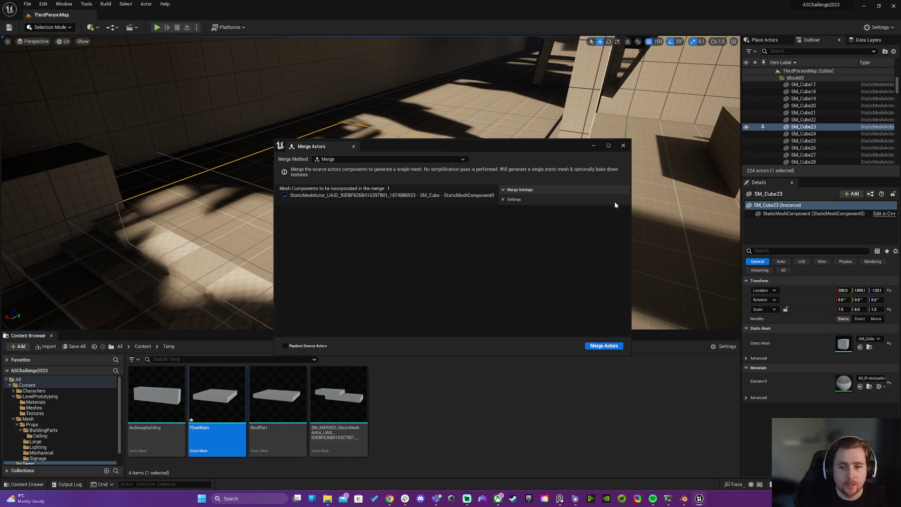
{"action": "left_click", "coordinate": [623, 148]}
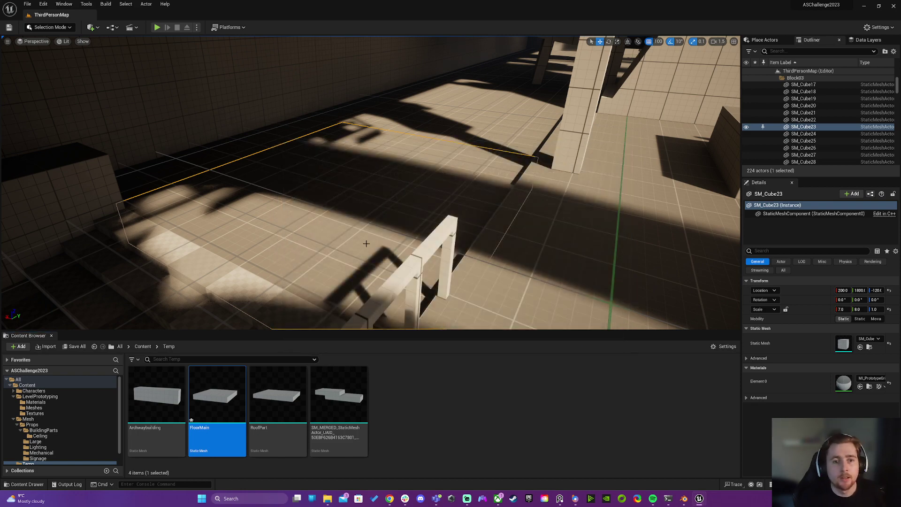
Merge the two stacked wall blocks beside the stairs into one static mesh saved as StairsWall in the Temp folder
{"action": "right_click_drag", "start_coordinate": [368, 244], "coordinate": [249, 150]}
{"action": "left_click", "coordinate": [255, 161]}
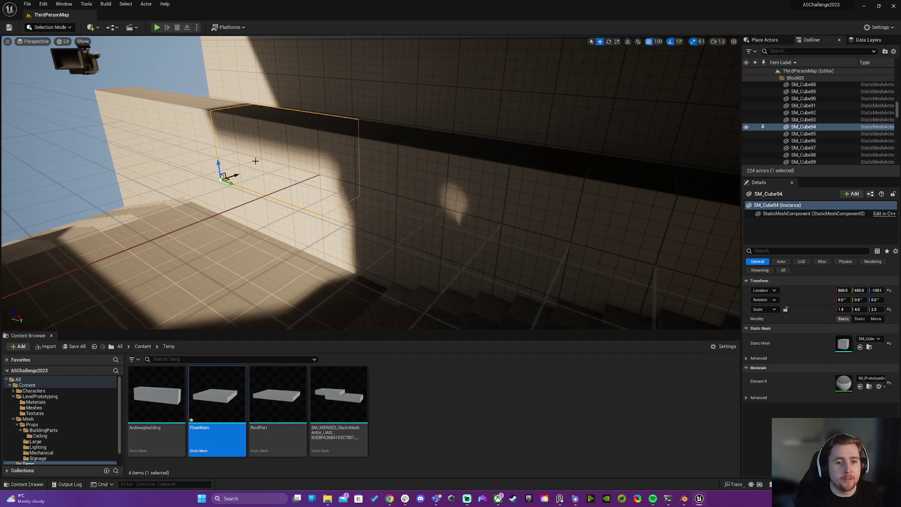
{"action": "left_click", "coordinate": [261, 205], "text": "ctrl"}
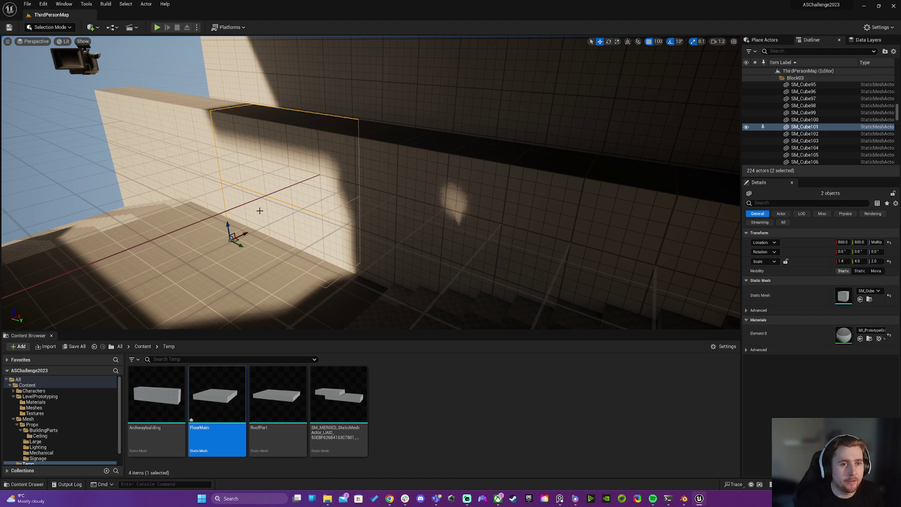
{"action": "left_click", "coordinate": [86, 4]}
{"action": "left_click", "coordinate": [114, 93]}
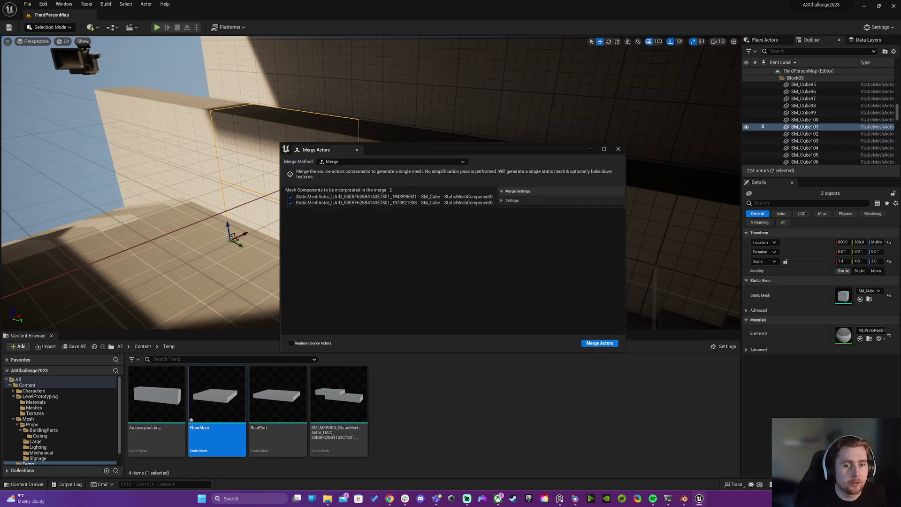
{"action": "left_click", "coordinate": [611, 345]}
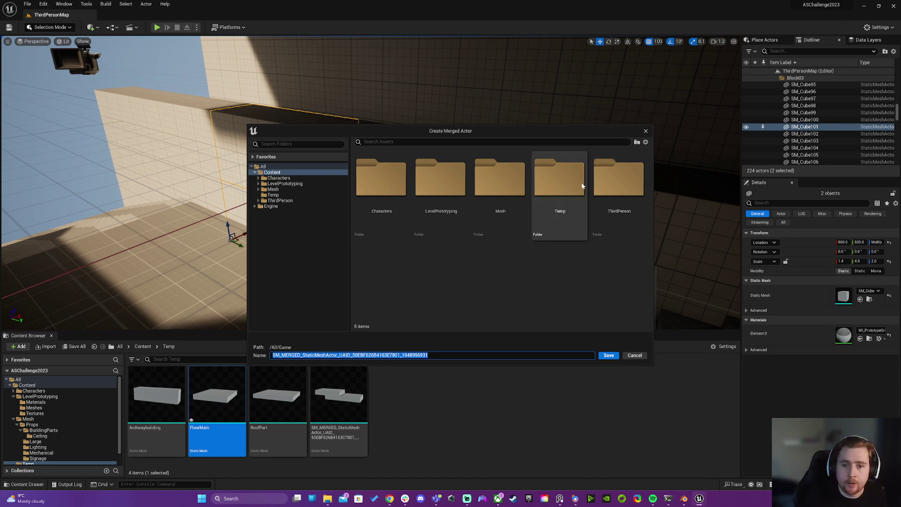
{"action": "double_click", "coordinate": [559, 178]}
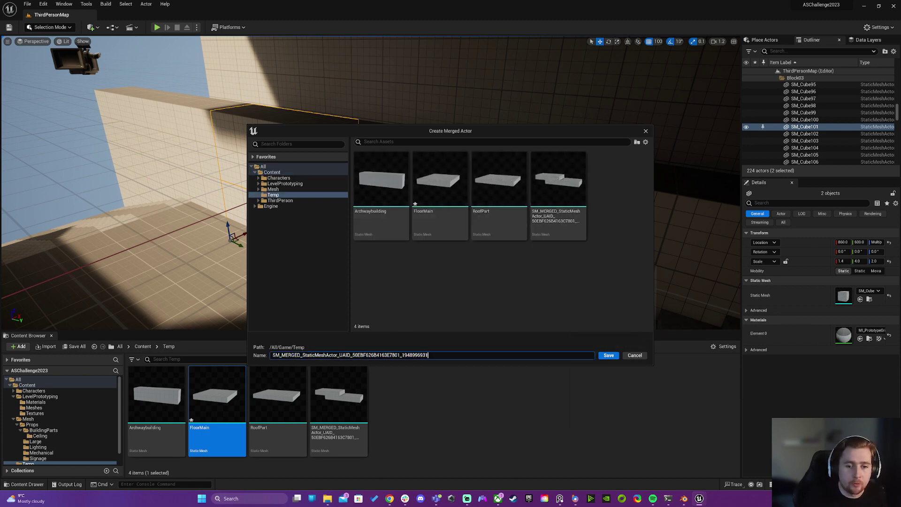
{"action": "key", "text": "ctrl+a"}
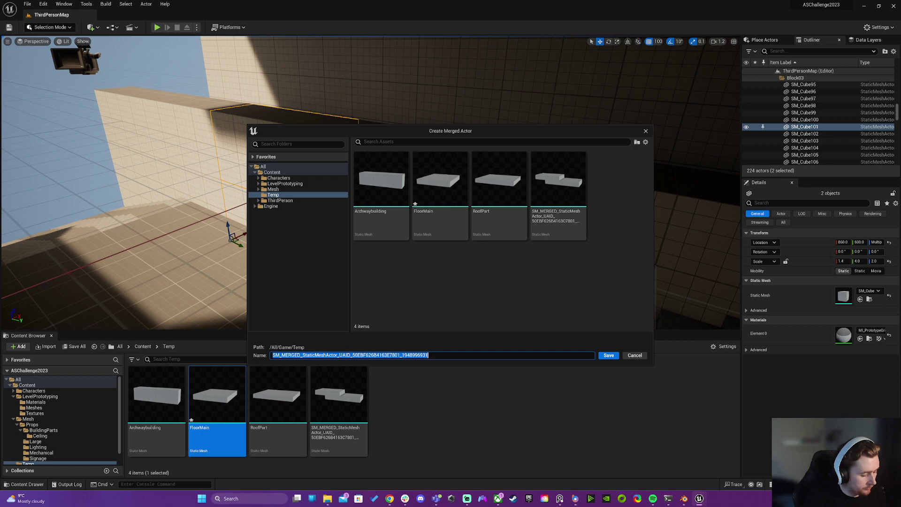
{"action": "type", "text": "St"}
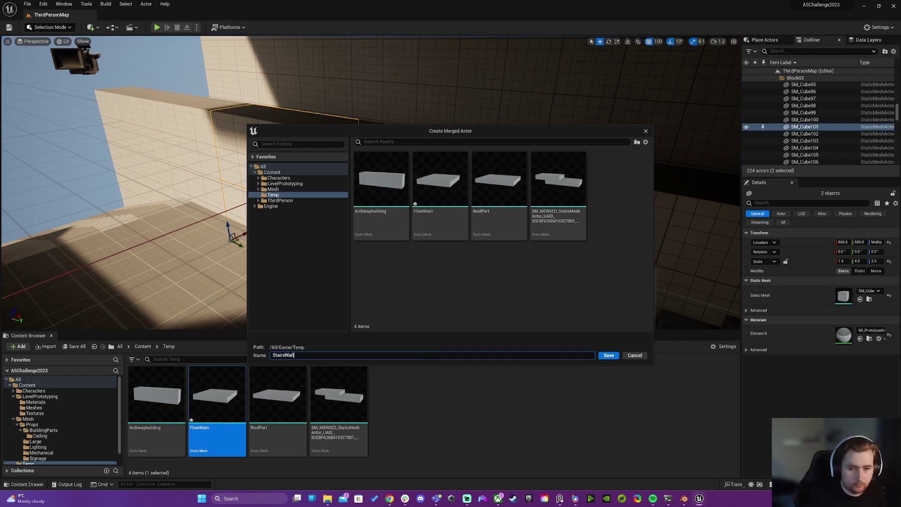
{"action": "type", "text": "airsWall"}
{"action": "left_click", "coordinate": [609, 356]}
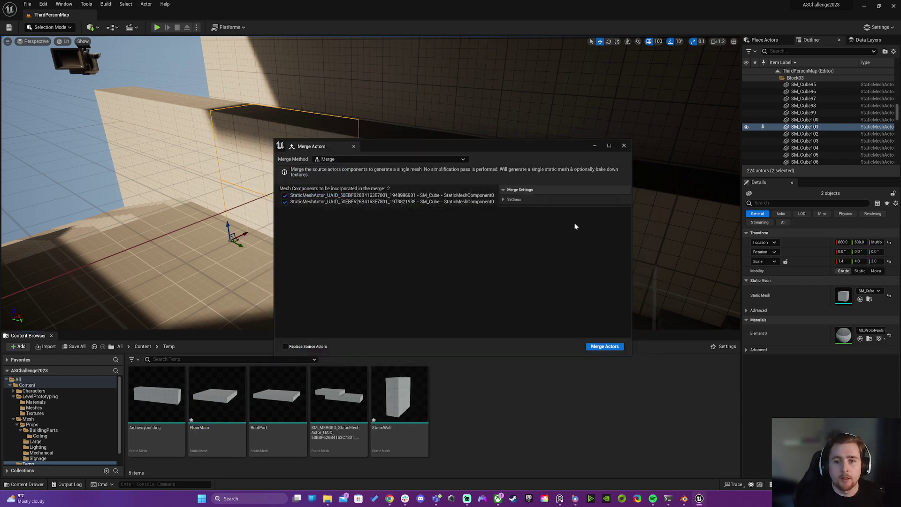
{"action": "left_click", "coordinate": [609, 347]}
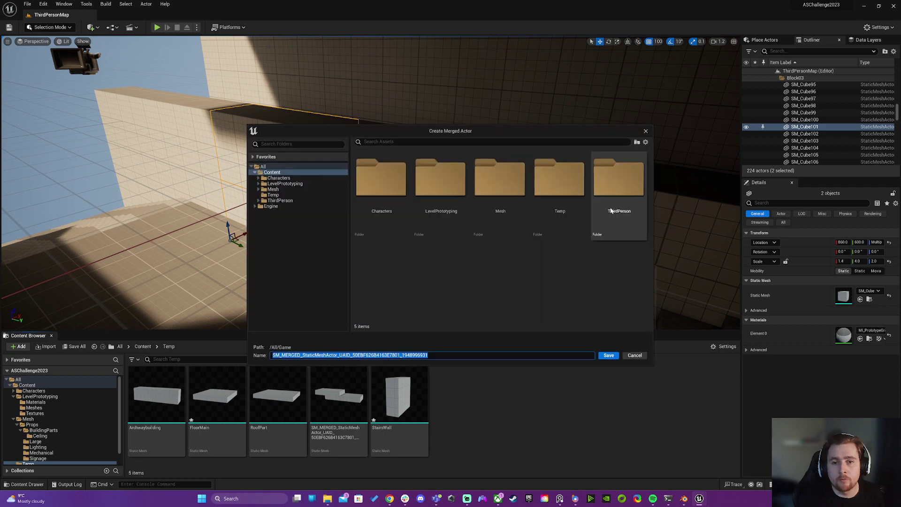
{"action": "left_click", "coordinate": [646, 132]}
{"action": "left_click", "coordinate": [623, 146]}
{"action": "right_click_drag", "start_coordinate": [611, 154], "coordinate": [629, 171]}
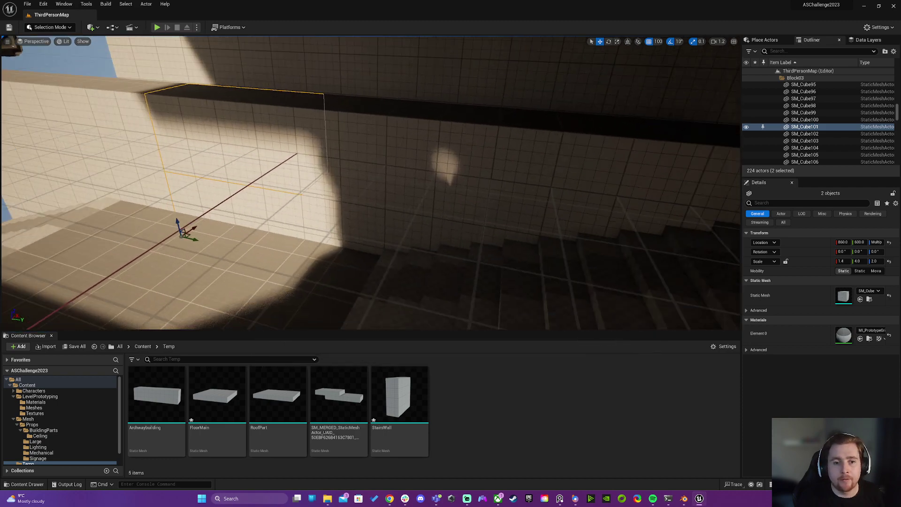
{"action": "scroll", "coordinate": [392, 131], "scroll_direction": "up", "scroll_amount": 2}
{"action": "mouse_move", "coordinate": [392, 130]}
{"action": "right_mouse_down"}
{"action": "mouse_move", "coordinate": [422, 155]}
{"action": "mouse_move", "coordinate": [450, 159]}
{"action": "mouse_move", "coordinate": [392, 130]}
{"action": "right_mouse_up"}
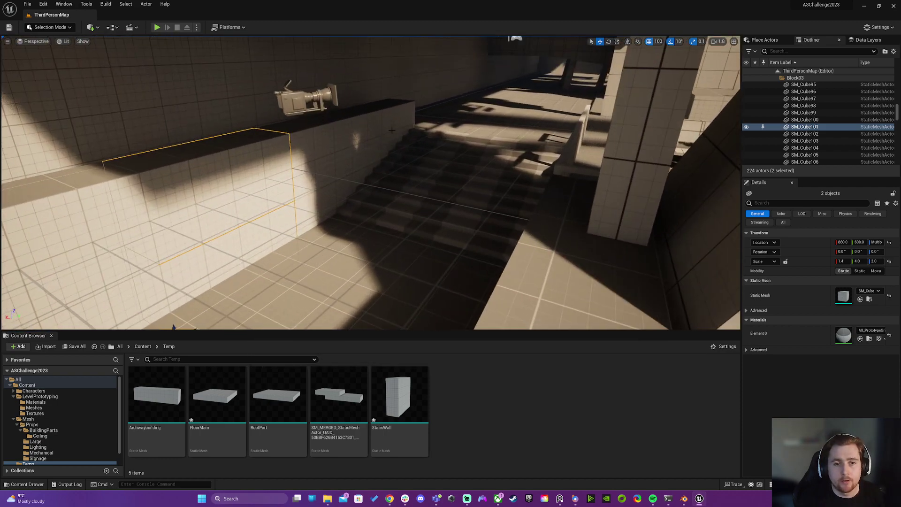
{"action": "left_click", "coordinate": [392, 130]}
{"action": "left_click", "coordinate": [350, 190], "text": "ctrl"}
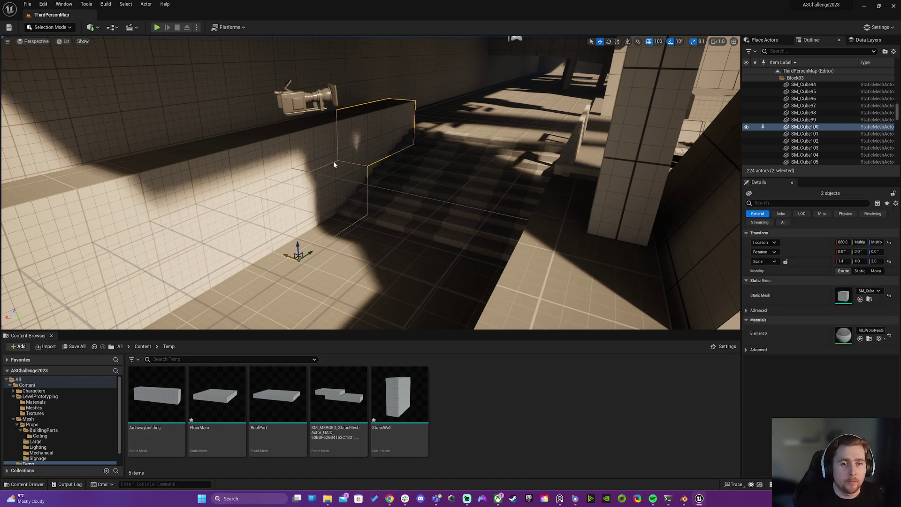
{"action": "left_click", "coordinate": [334, 164], "text": "ctrl"}
{"action": "left_click", "coordinate": [370, 170], "text": "ctrl"}
{"action": "left_click", "coordinate": [402, 177], "text": "ctrl"}
{"action": "right_click_drag", "start_coordinate": [402, 177], "coordinate": [446, 181]}
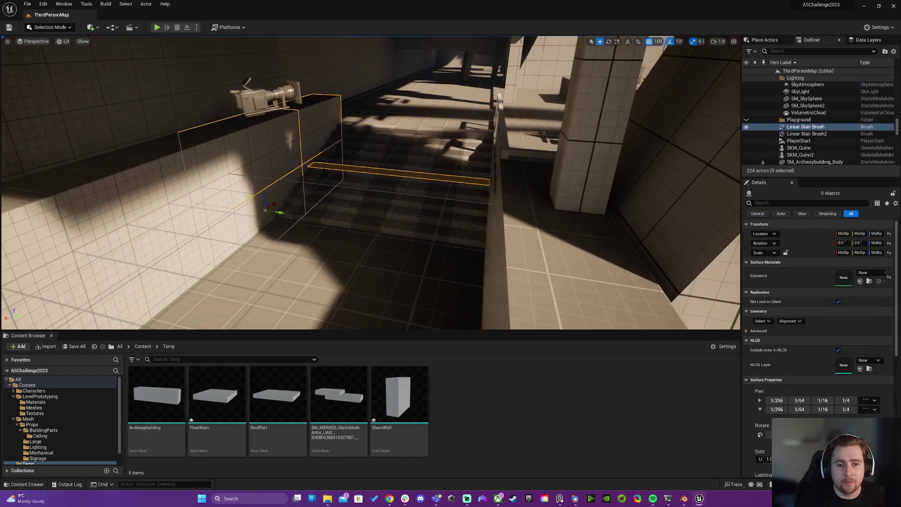
{"action": "right_click_drag", "start_coordinate": [366, 168], "coordinate": [366, 168]}
{"action": "key", "text": "Escape"}
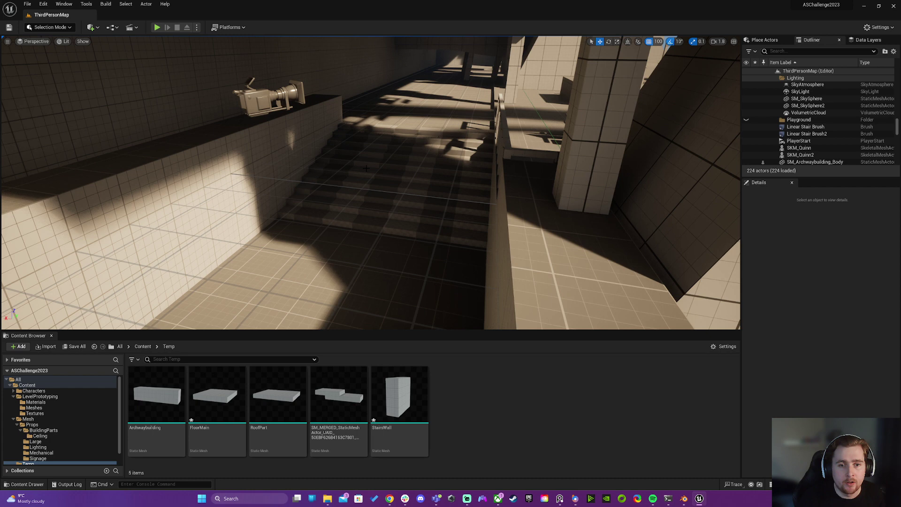
Convert the Linear Stair Brush into a static mesh named Linear_Stair_Brush_StaticMesh, stored in the Temp folder
{"action": "left_click", "coordinate": [367, 169]}
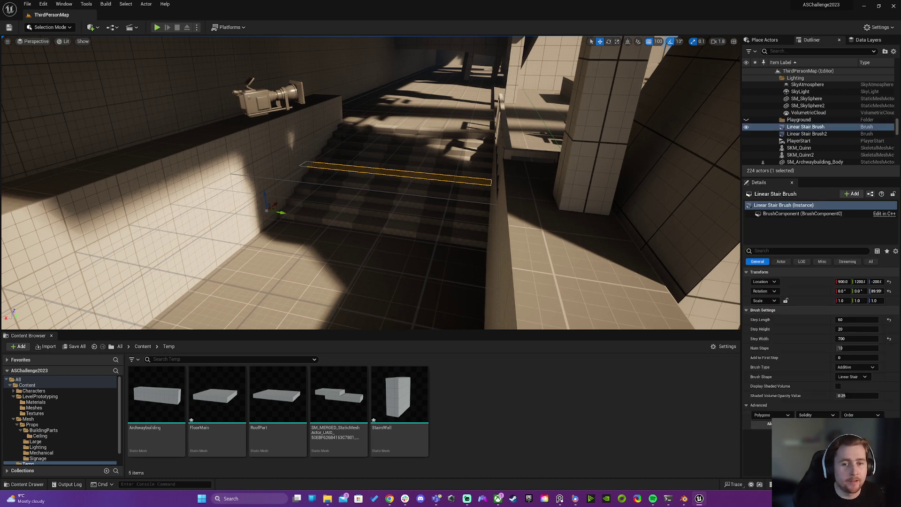
{"action": "left_click", "coordinate": [756, 406]}
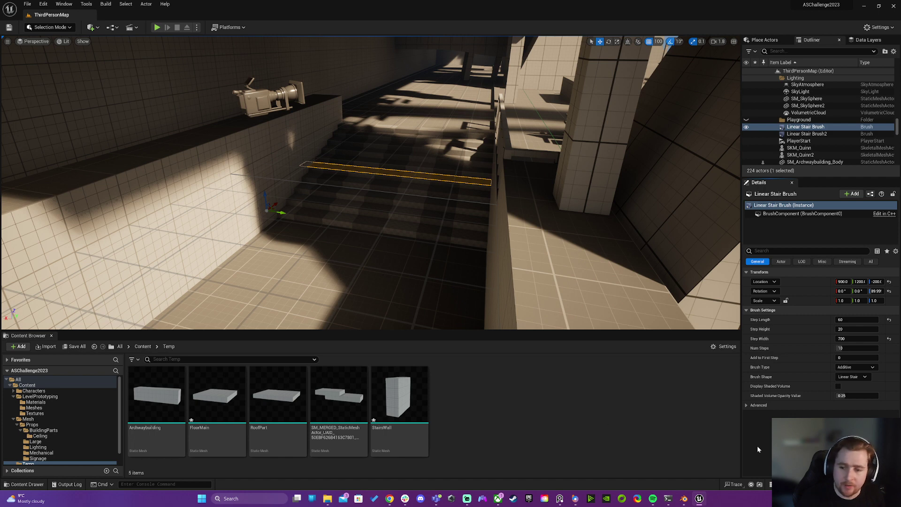
{"action": "left_click", "coordinate": [748, 407]}
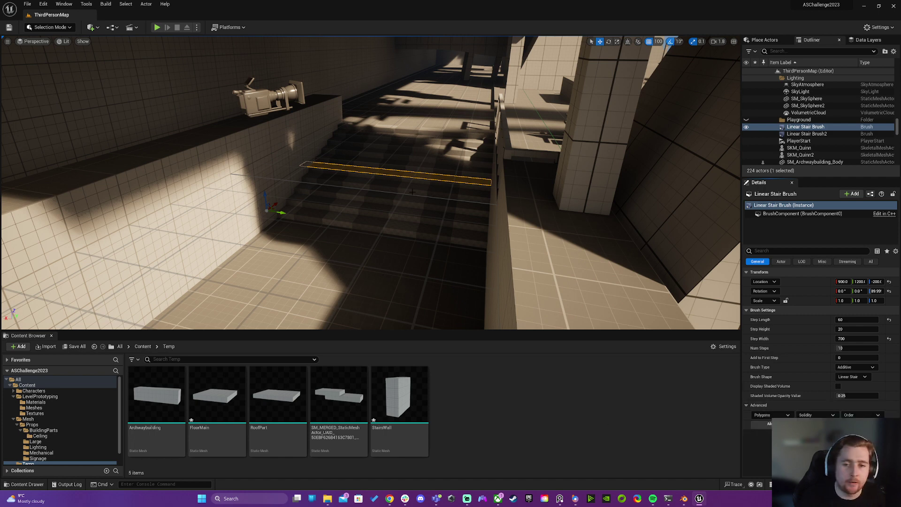
{"action": "left_click", "coordinate": [87, 4]}
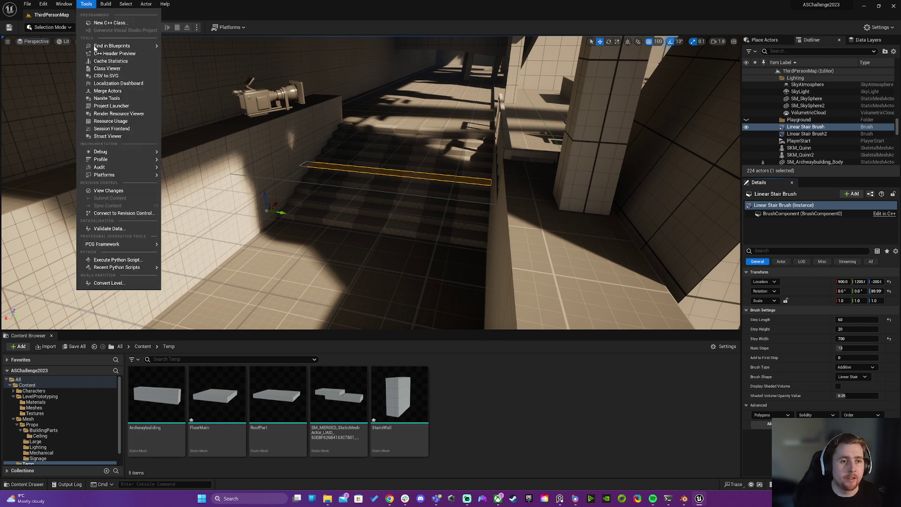
{"action": "left_click", "coordinate": [107, 98]}
{"action": "left_click", "coordinate": [688, 267]}
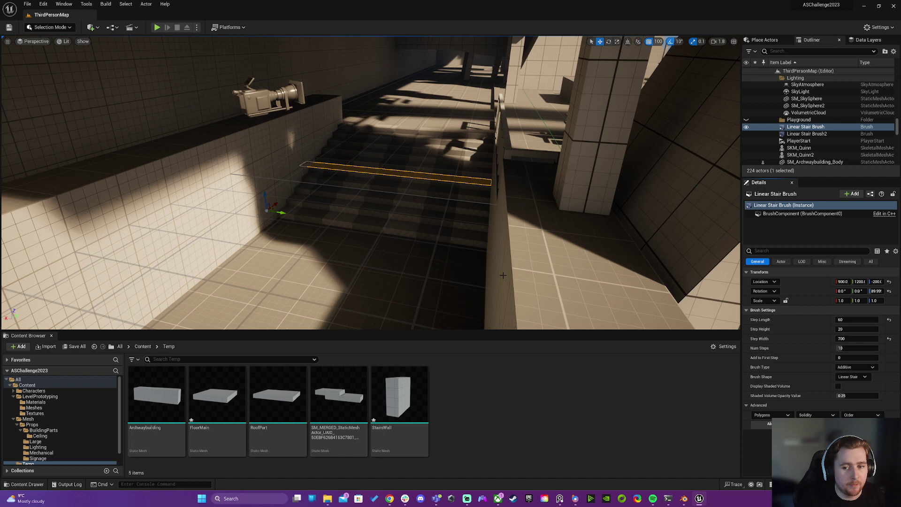
{"action": "left_click", "coordinate": [764, 424]}
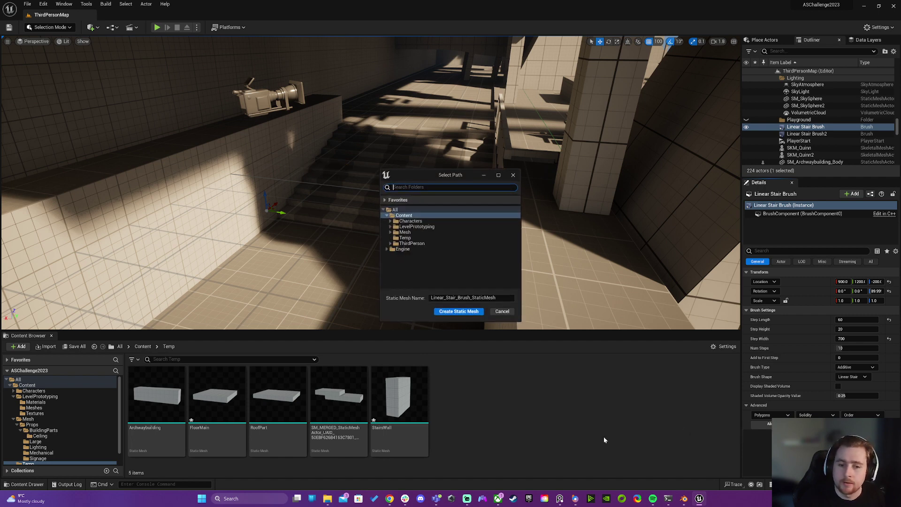
{"action": "left_click", "coordinate": [405, 238]}
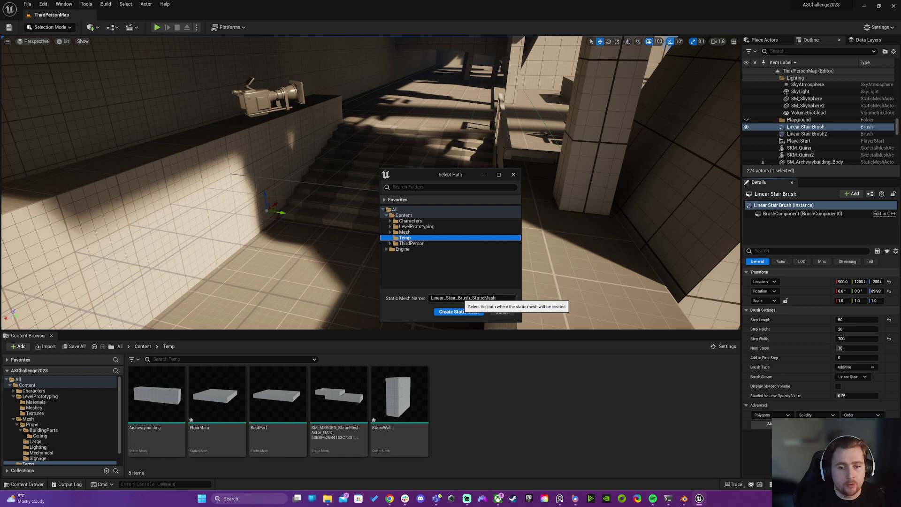
{"action": "left_click", "coordinate": [457, 313]}
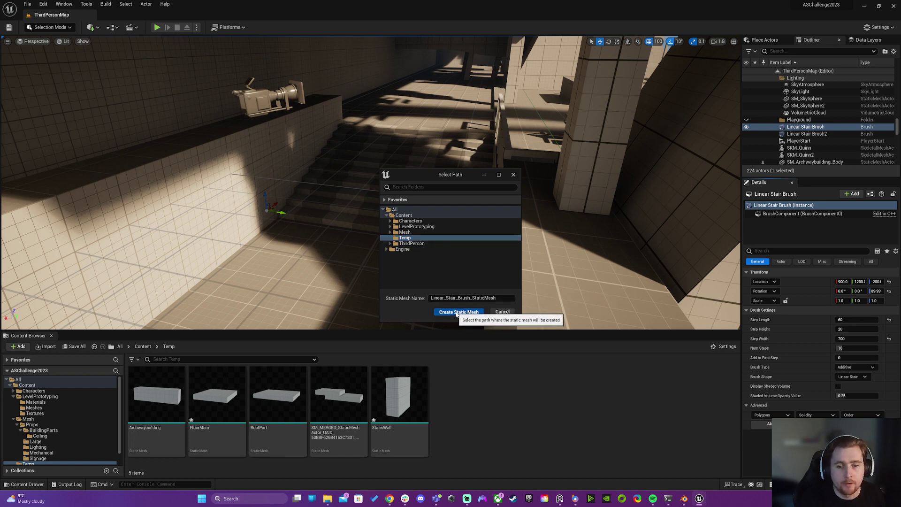
{"action": "key", "text": "Escape"}
{"action": "left_click", "coordinate": [352, 189]}
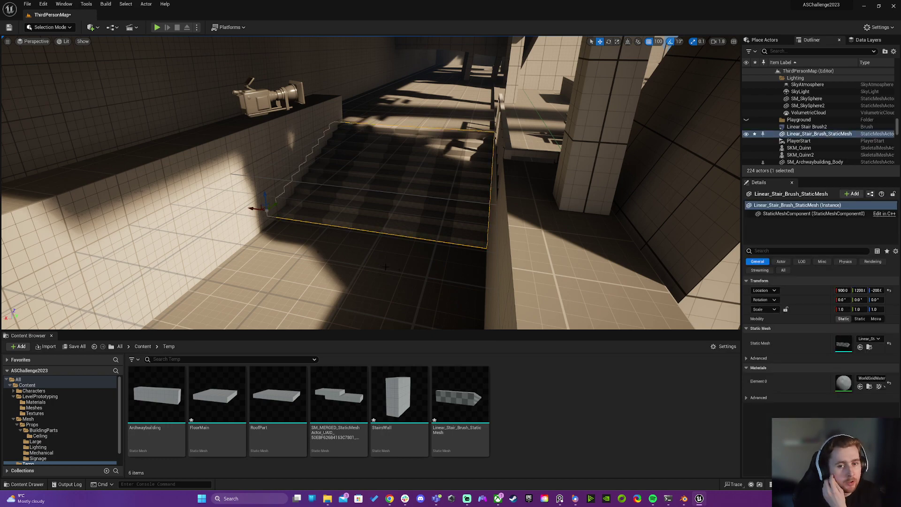
Select the six wall blocks SM_Cube92 to 94 and SM_Cube99 to 101 that run alongside the stairs
{"action": "right_click_drag", "start_coordinate": [371, 211], "coordinate": [450, 216]}
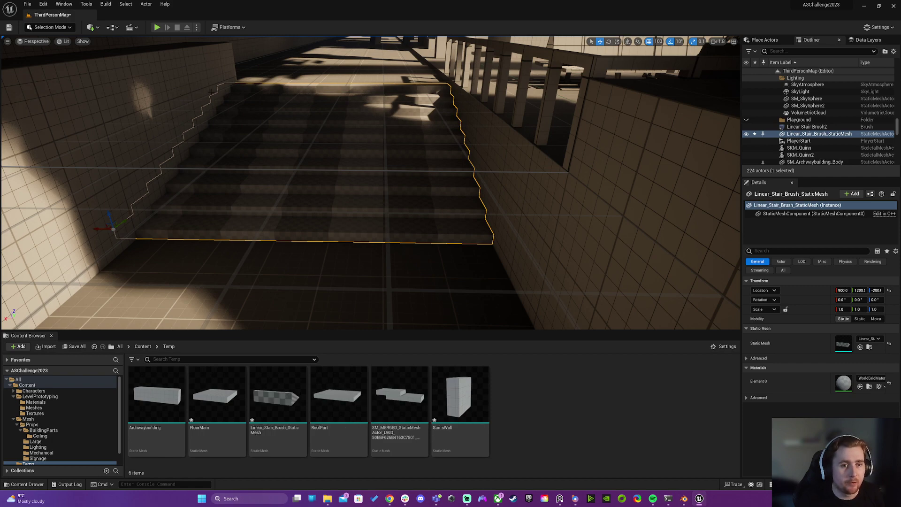
{"action": "right_click_drag", "start_coordinate": [334, 128], "coordinate": [263, 201]}
{"action": "scroll", "coordinate": [334, 127], "scroll_direction": "down", "scroll_amount": 3}
{"action": "left_click", "coordinate": [331, 171]}
{"action": "left_click", "coordinate": [450, 85], "text": "shift"}
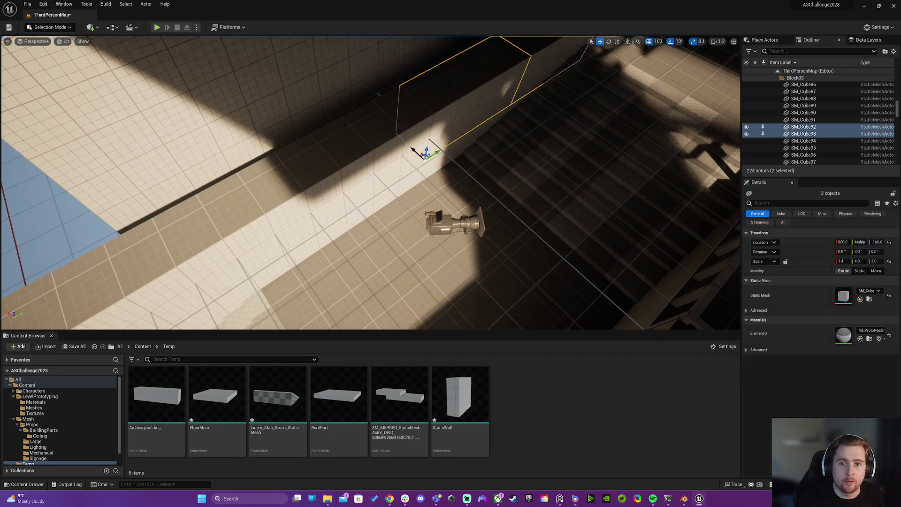
{"action": "left_click", "coordinate": [391, 145], "text": "ctrl"}
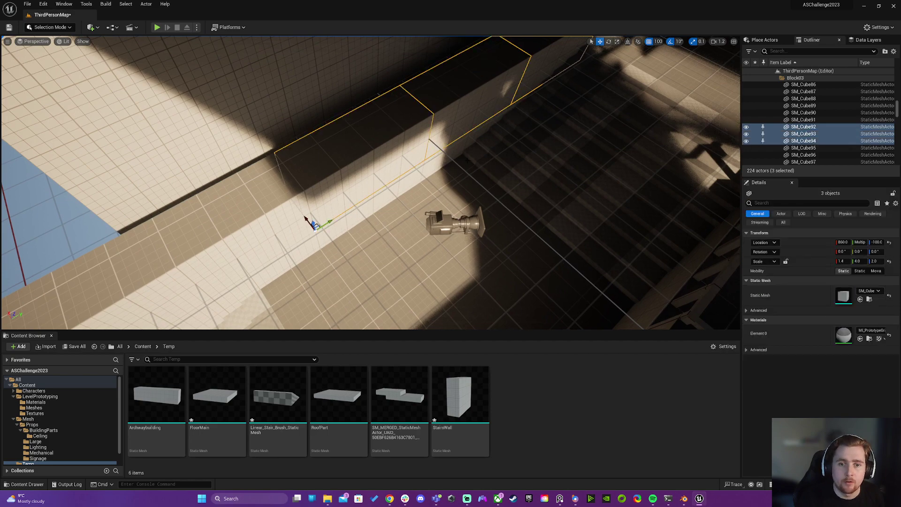
{"action": "left_click", "coordinate": [500, 117], "text": "ctrl"}
{"action": "left_click", "coordinate": [515, 106], "text": "ctrl"}
{"action": "left_click", "coordinate": [367, 209], "text": "ctrl"}
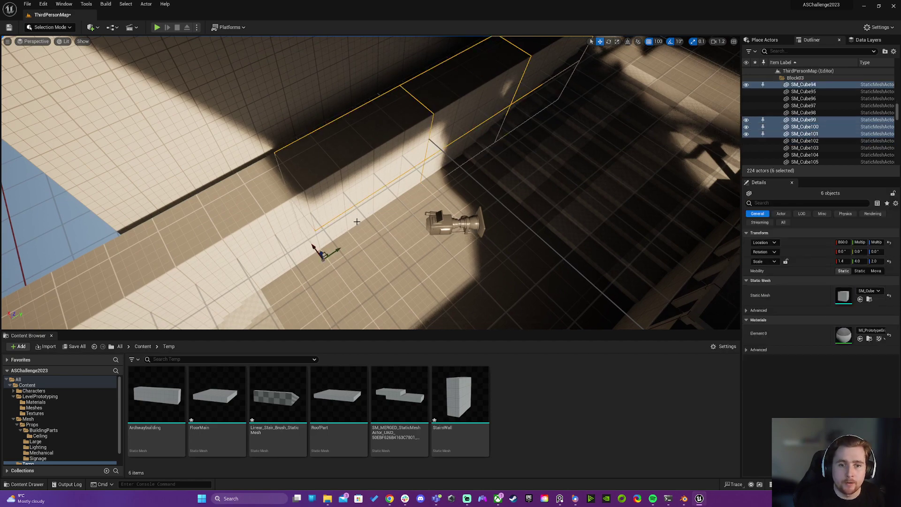
{"action": "right_click_drag", "start_coordinate": [357, 221], "coordinate": [310, 206]}
{"action": "scroll", "coordinate": [390, 235], "scroll_direction": "down", "scroll_amount": 3}
{"action": "scroll", "coordinate": [390, 235], "scroll_direction": "up", "scroll_amount": 3}
{"action": "scroll", "coordinate": [371, 183], "scroll_direction": "up", "scroll_amount": 1}
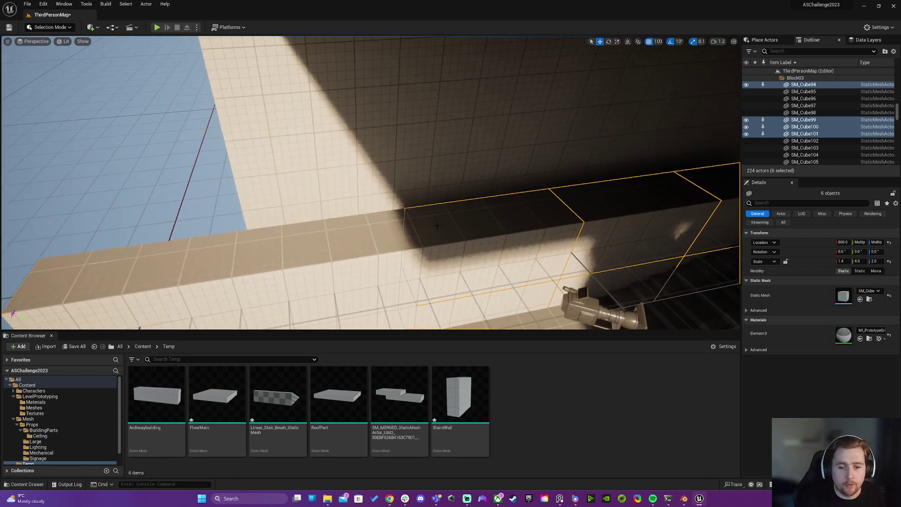
Switch to Blender and open the FBX import dialog
{"action": "left_click", "coordinate": [683, 498]}
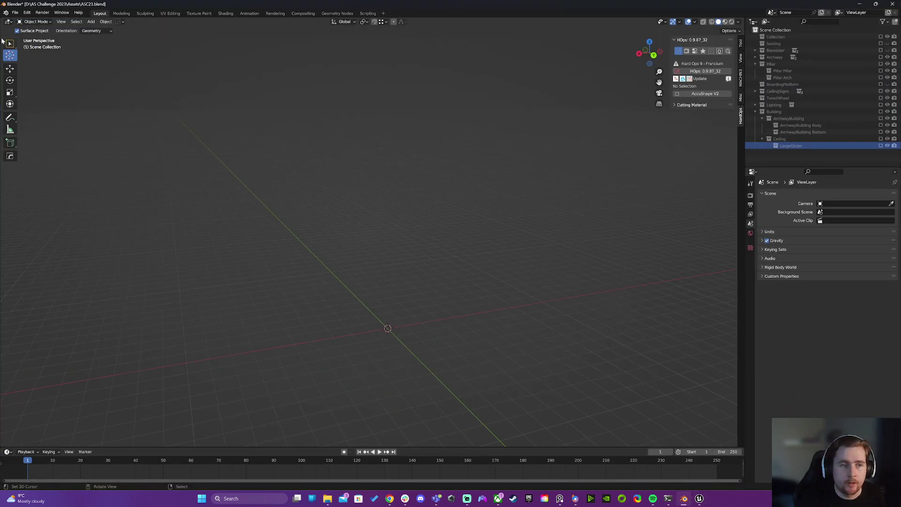
{"action": "left_click", "coordinate": [15, 13]}
{"action": "mouse_move", "coordinate": [40, 106]}
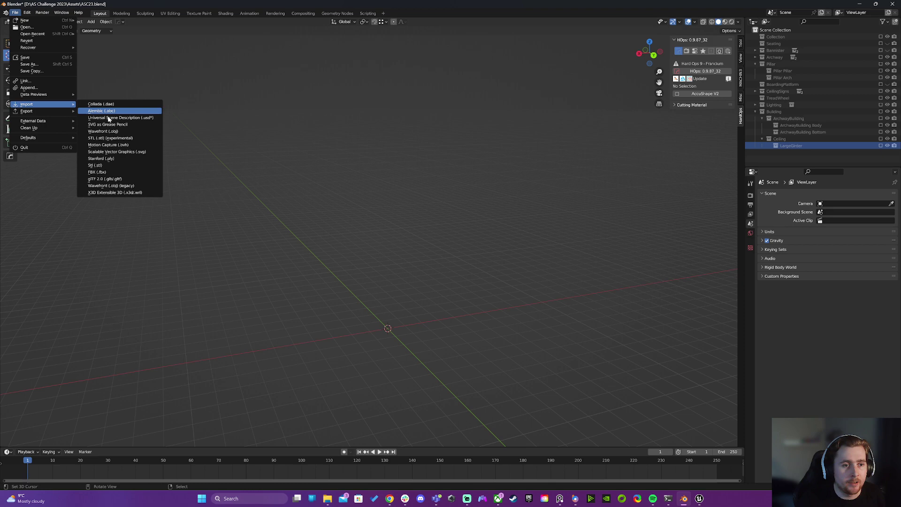
{"action": "left_click", "coordinate": [94, 172]}
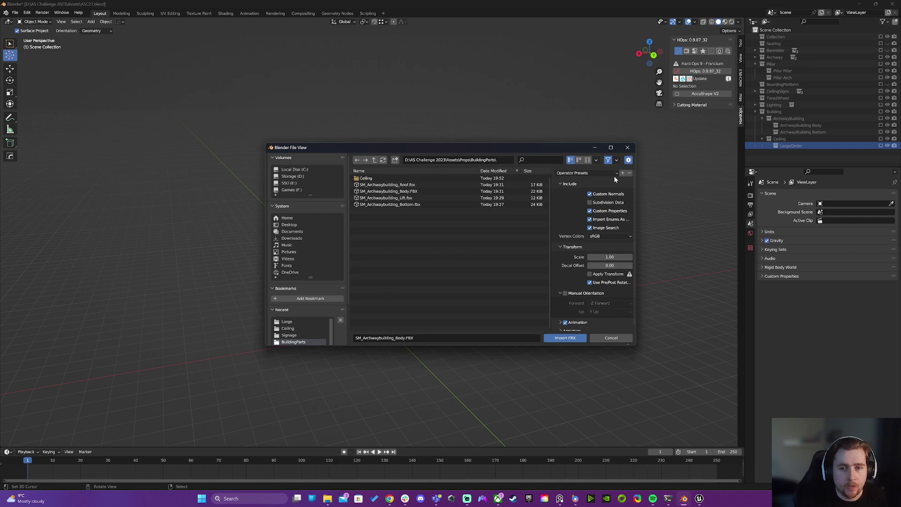
Back in Unreal Engine, start exporting Linear_Stair_Brush_StaticMesh and create a folder named Stairs inside the Props folder
{"action": "left_click", "coordinate": [699, 499]}
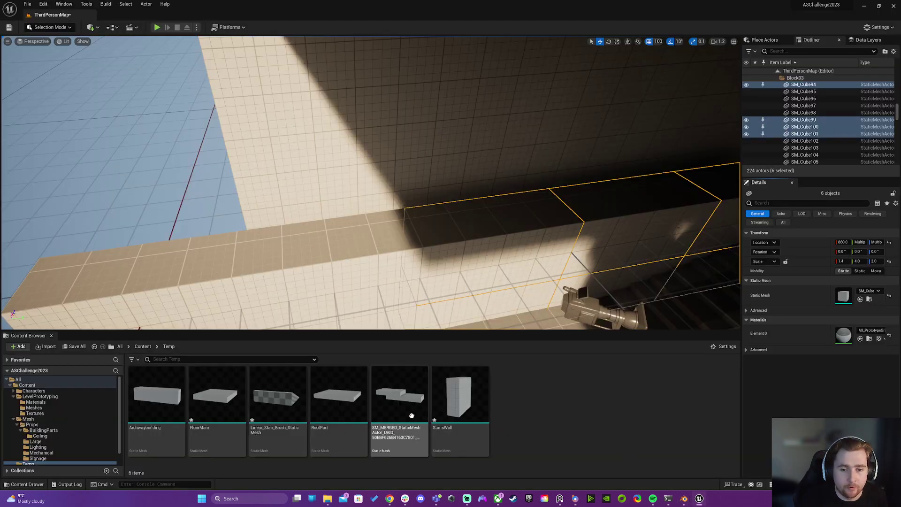
{"action": "right_click", "coordinate": [271, 400]}
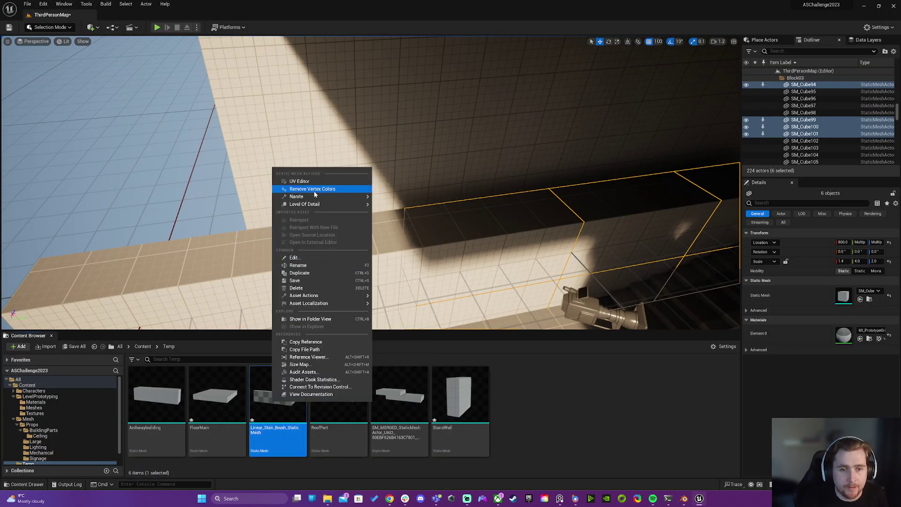
{"action": "mouse_move", "coordinate": [318, 304]}
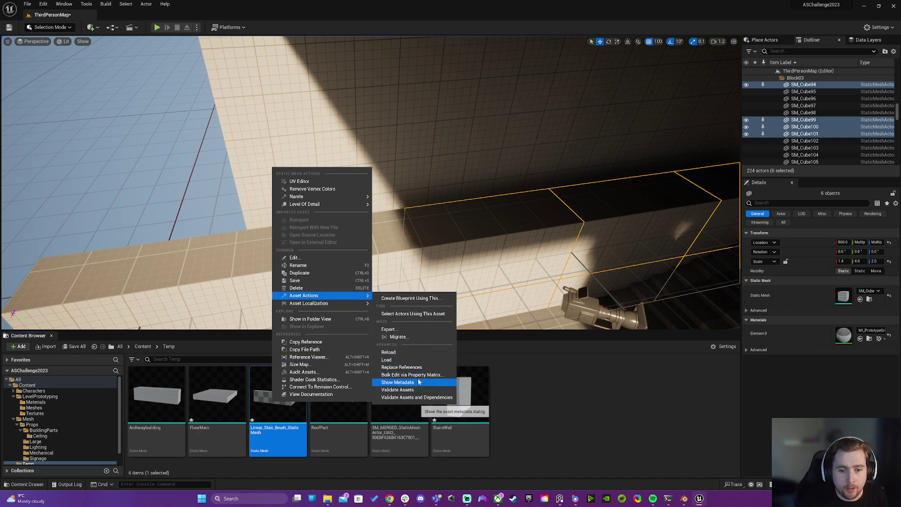
{"action": "left_click", "coordinate": [409, 329]}
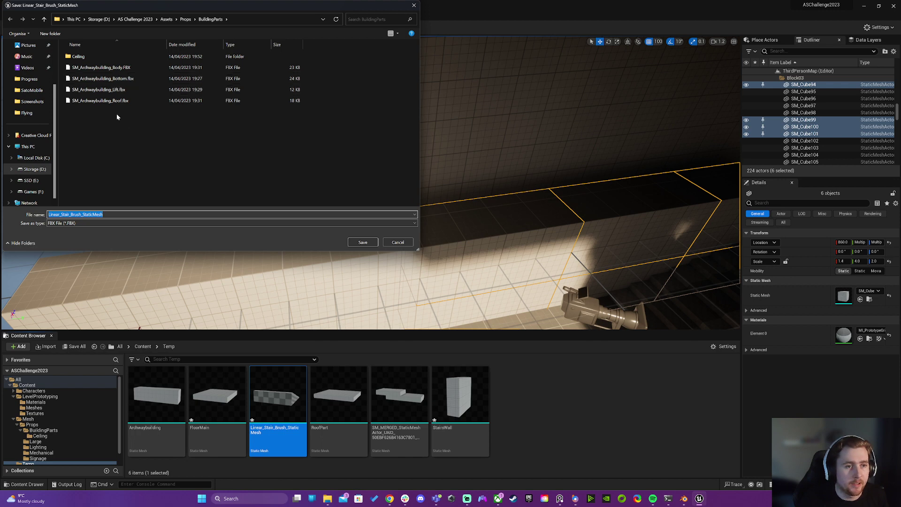
{"action": "left_click", "coordinate": [185, 20]}
{"action": "left_click", "coordinate": [50, 34]}
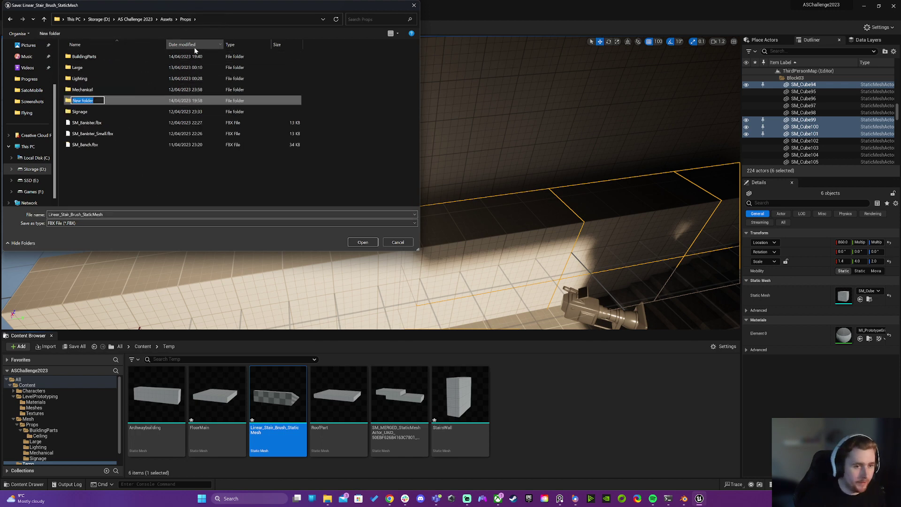
{"action": "type", "text": "Stairs"}
{"action": "key", "text": "Return"}
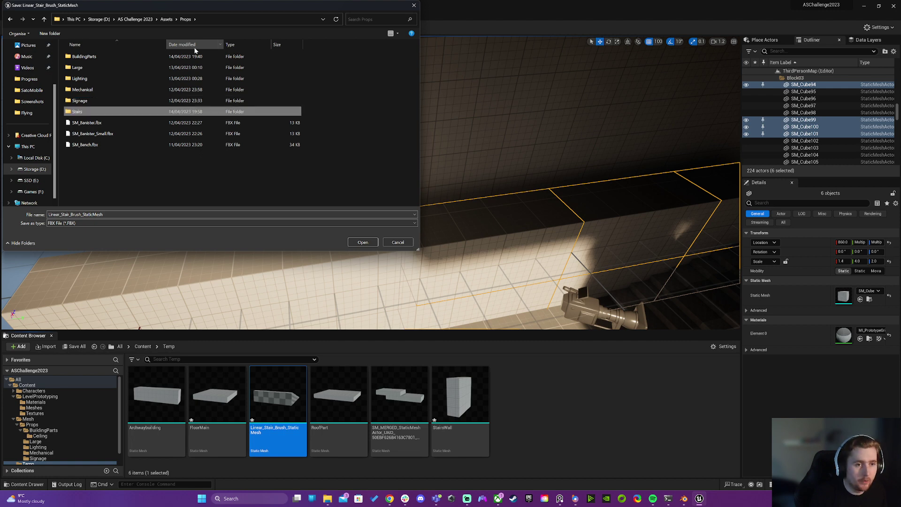
Save the stair mesh export as an FBX file in the Stairs folder, keeping the suggested name and export options
{"action": "double_click", "coordinate": [85, 112]}
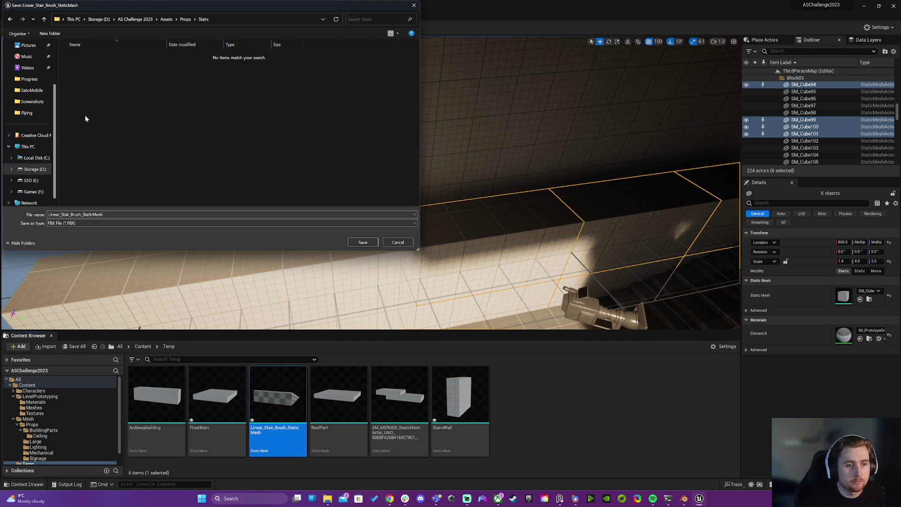
{"action": "left_click", "coordinate": [362, 242]}
{"action": "left_click", "coordinate": [489, 324]}
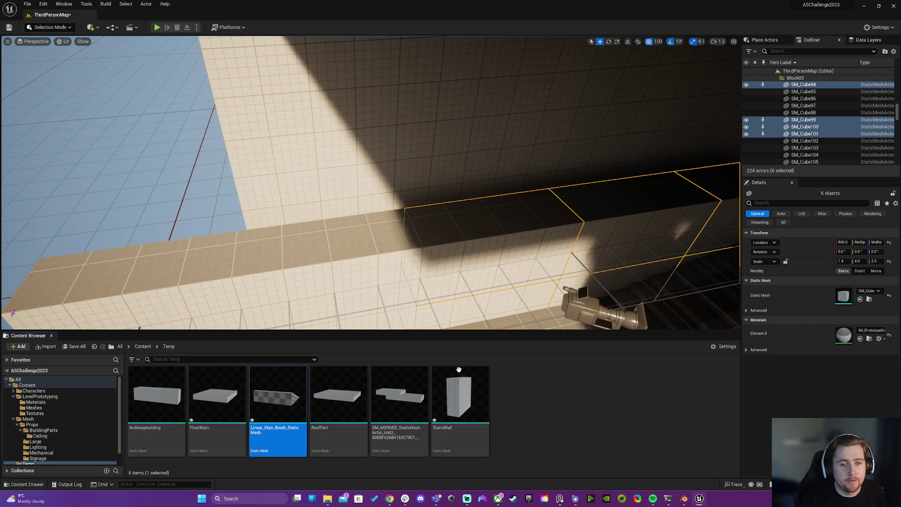
{"action": "left_click", "coordinate": [554, 409]}
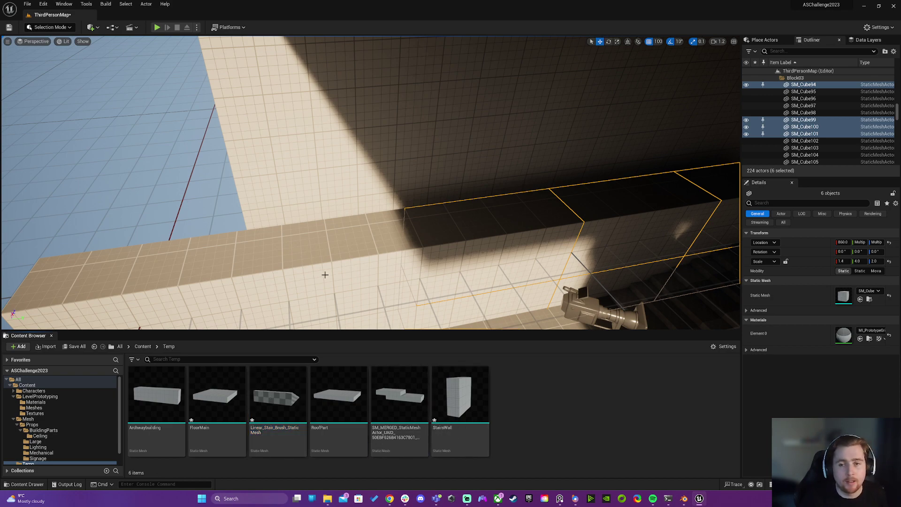
Add the remaining wall blocks further along the lower landing, including SM_Cube95, 102, 103 and 108, to the selection
{"action": "right_click_drag", "start_coordinate": [370, 183], "coordinate": [521, 183]}
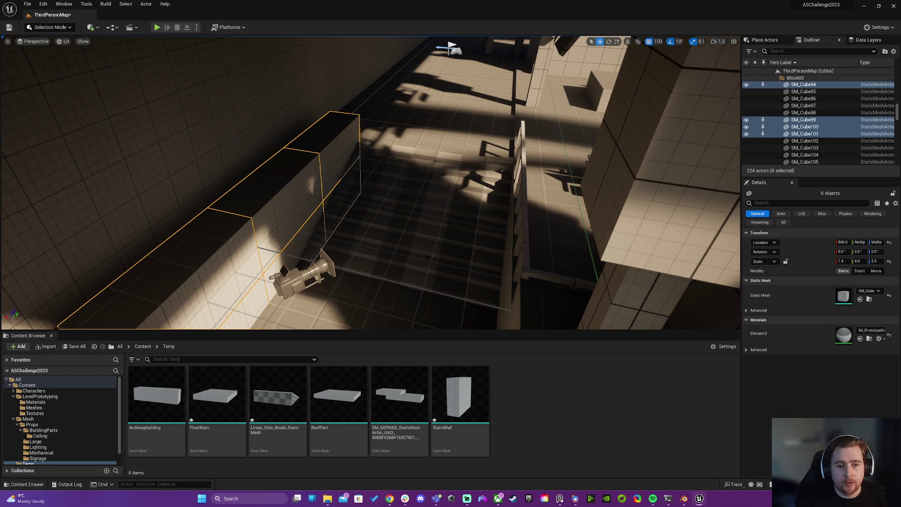
{"action": "key", "text": "f"}
{"action": "left_click", "coordinate": [325, 195], "text": "ctrl"}
{"action": "left_click", "coordinate": [296, 160], "text": "ctrl"}
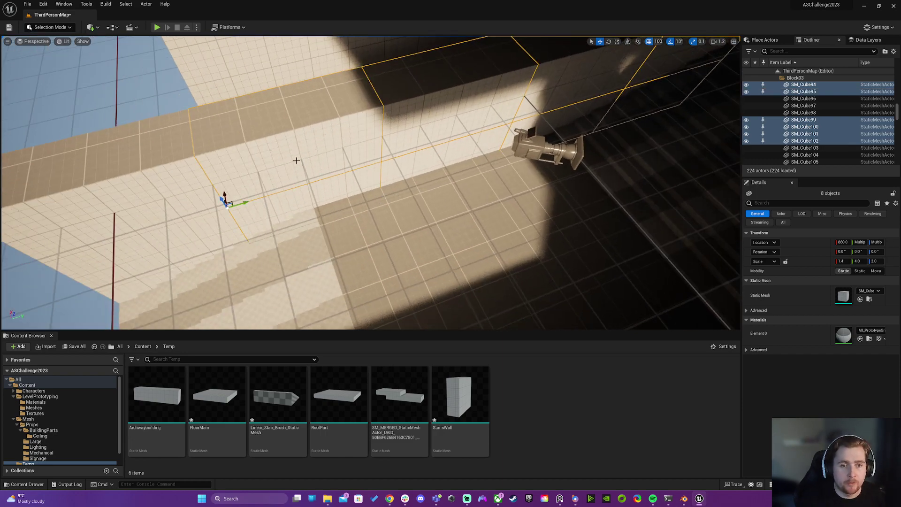
{"action": "left_click", "coordinate": [181, 225], "text": "ctrl"}
{"action": "left_click", "coordinate": [164, 269], "text": "ctrl"}
{"action": "left_click", "coordinate": [294, 257], "text": "ctrl"}
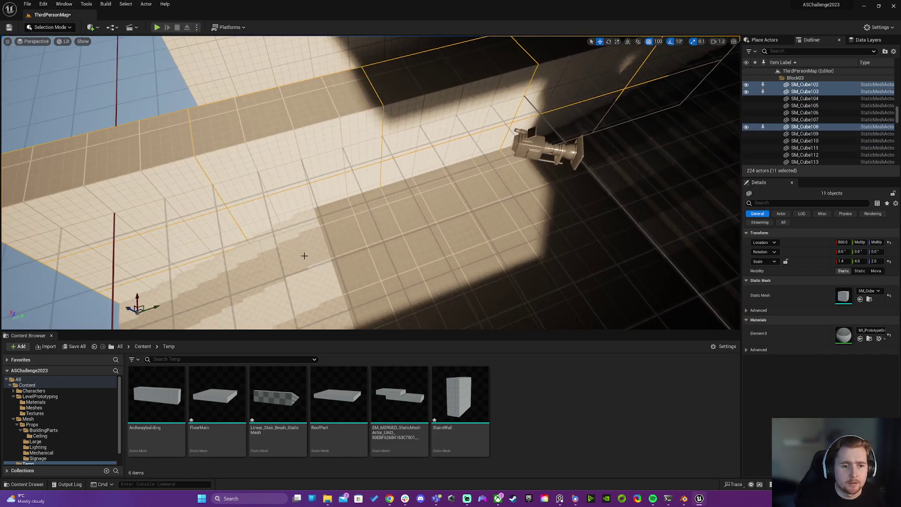
Set position snapping to 10 and shift the selected wall blocks slightly outward along X, away from the stairs
{"action": "right_click_drag", "start_coordinate": [303, 255], "coordinate": [469, 207]}
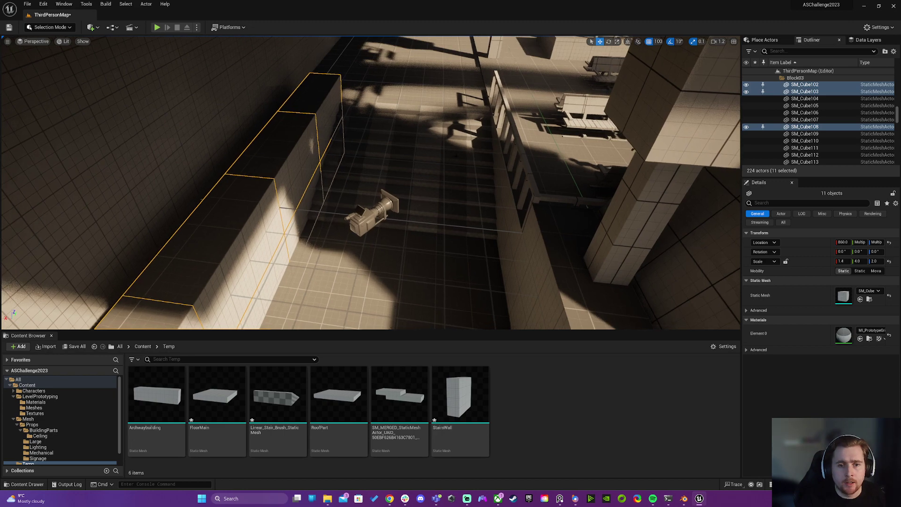
{"action": "left_click", "coordinate": [64, 42]}
{"action": "left_click", "coordinate": [82, 41]}
{"action": "left_click", "coordinate": [658, 41]}
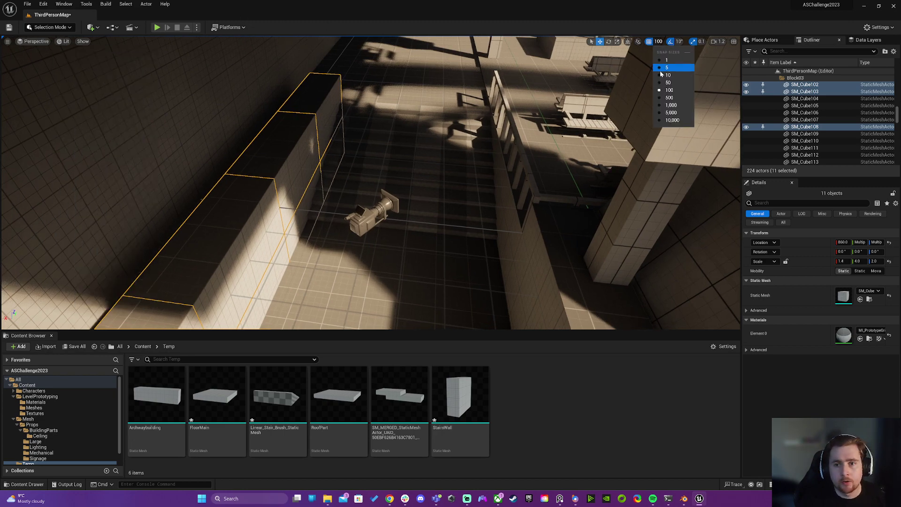
{"action": "left_click", "coordinate": [667, 76]}
{"action": "right_click_drag", "start_coordinate": [650, 89], "coordinate": [625, 194]}
{"action": "key", "text": "s"}
{"action": "scroll", "coordinate": [603, 197], "scroll_direction": "up", "scroll_amount": 3}
{"action": "left_click_drag", "start_coordinate": [321, 259], "coordinate": [314, 258]}
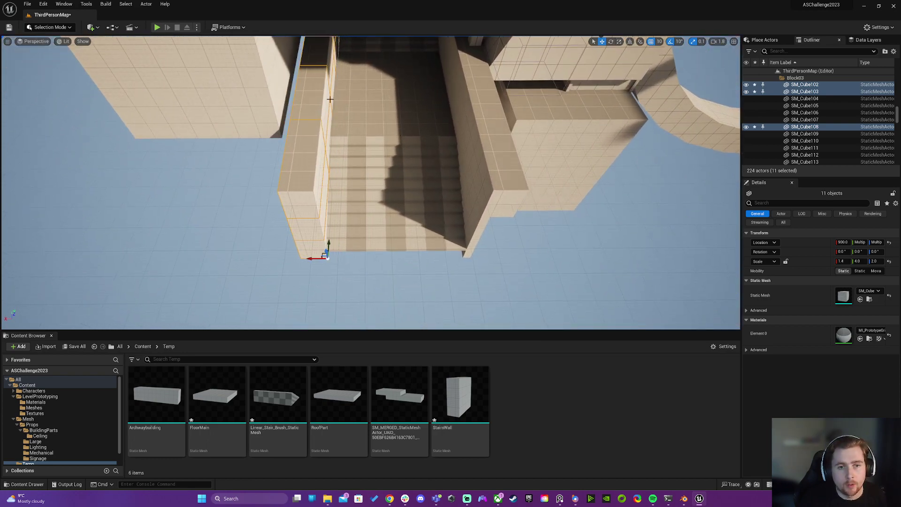
Deselect the wall blocks and examine the staircase with its side wall and railing from the foot of the stairs
{"action": "left_click", "coordinate": [63, 41]}
{"action": "left_click", "coordinate": [77, 60]}
{"action": "key", "text": "w"}
{"action": "mouse_move", "coordinate": [300, 183]}
{"action": "right_mouse_down"}
{"action": "mouse_move", "coordinate": [305, 132]}
{"action": "mouse_move", "coordinate": [254, 141]}
{"action": "mouse_move", "coordinate": [221, 159]}
{"action": "mouse_move", "coordinate": [303, 185]}
{"action": "mouse_move", "coordinate": [295, 179]}
{"action": "right_mouse_up"}
{"action": "scroll", "coordinate": [303, 160], "scroll_direction": "up", "scroll_amount": 1}
{"action": "key", "text": "w"}
{"action": "key", "text": "Escape"}
{"action": "right_click_drag", "start_coordinate": [452, 146], "coordinate": [620, 155]}
{"action": "scroll", "coordinate": [452, 146], "scroll_direction": "down", "scroll_amount": 3}
{"action": "key", "text": "a"}
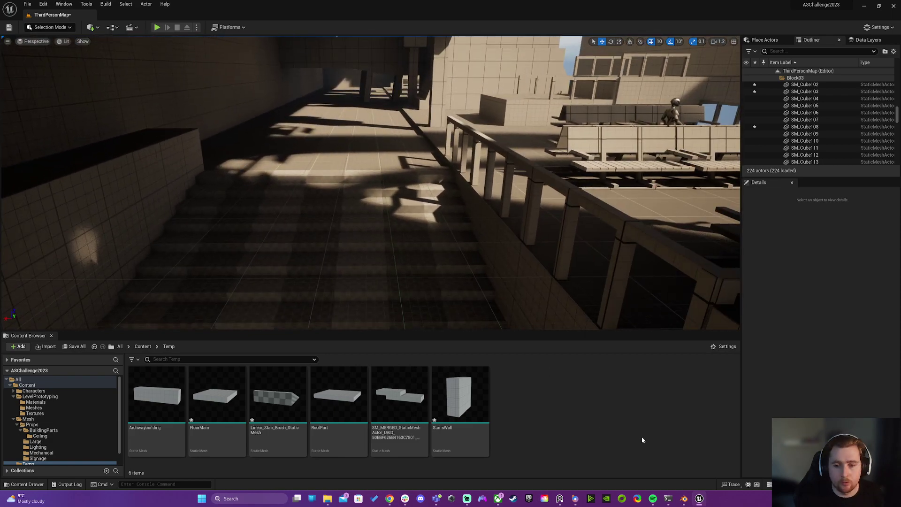
Switch to Blender and import the stair mesh FBX from the Stairs folder under Props
{"action": "mouse_move", "coordinate": [684, 499]}
{"action": "left_click", "coordinate": [642, 452]}
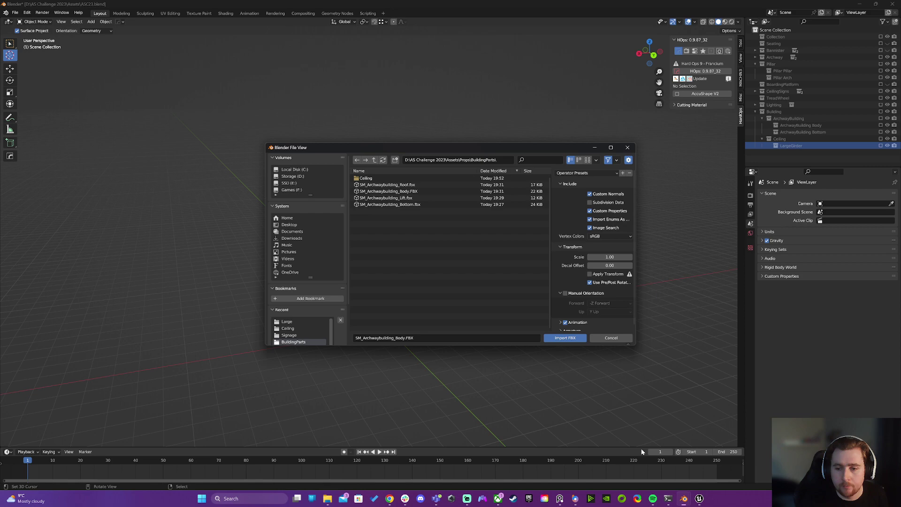
{"action": "left_click", "coordinate": [374, 160]}
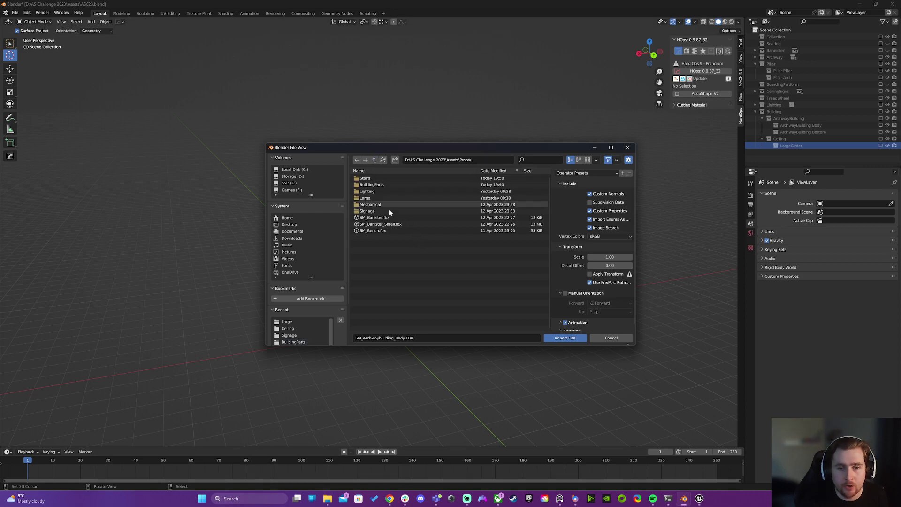
{"action": "double_click", "coordinate": [366, 179]}
{"action": "double_click", "coordinate": [371, 177]}
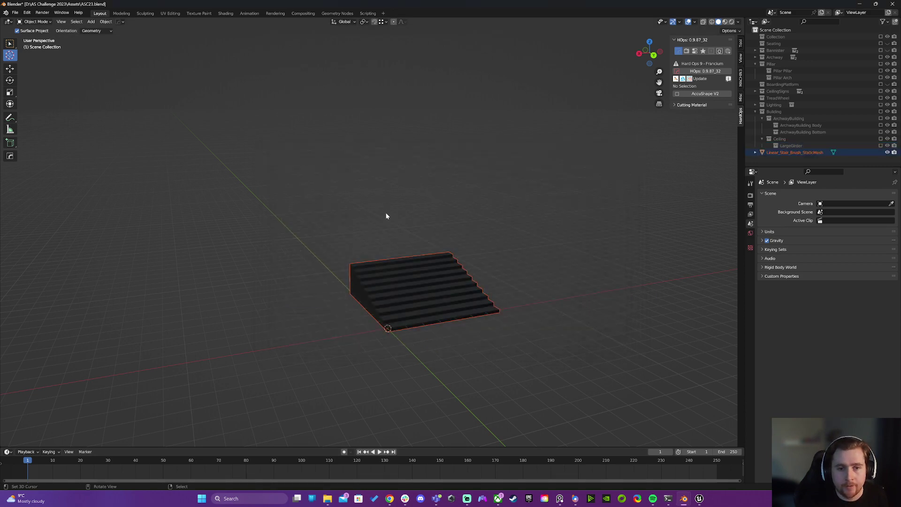
Enter Edit Mode on the imported stairs and convert all their triangles to quads
{"action": "right_click", "coordinate": [411, 275]}
{"action": "middle_click_drag", "start_coordinate": [441, 277], "coordinate": [410, 303]}
{"action": "scroll", "coordinate": [479, 350], "scroll_direction": "up", "scroll_amount": 3}
{"action": "key", "text": "Tab"}
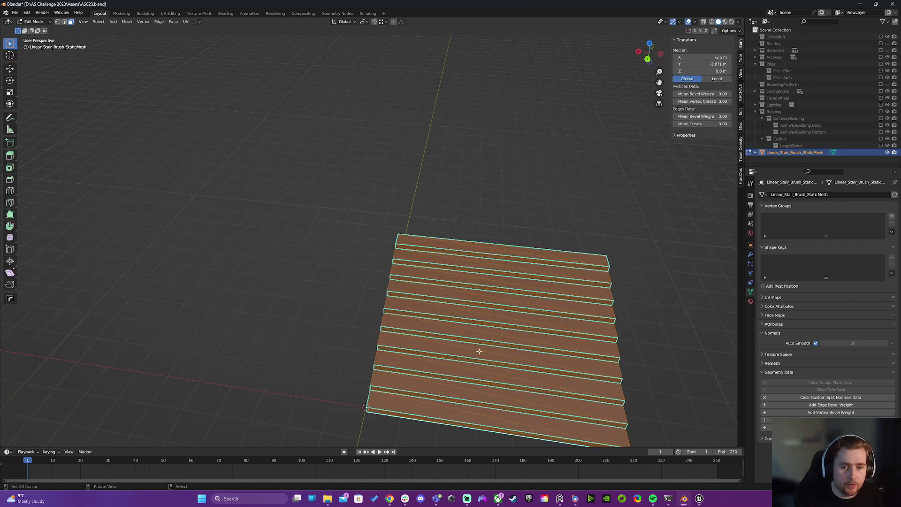
{"action": "middle_click_drag", "start_coordinate": [479, 351], "coordinate": [399, 300], "text": "shift"}
{"action": "key", "text": "alt+j"}
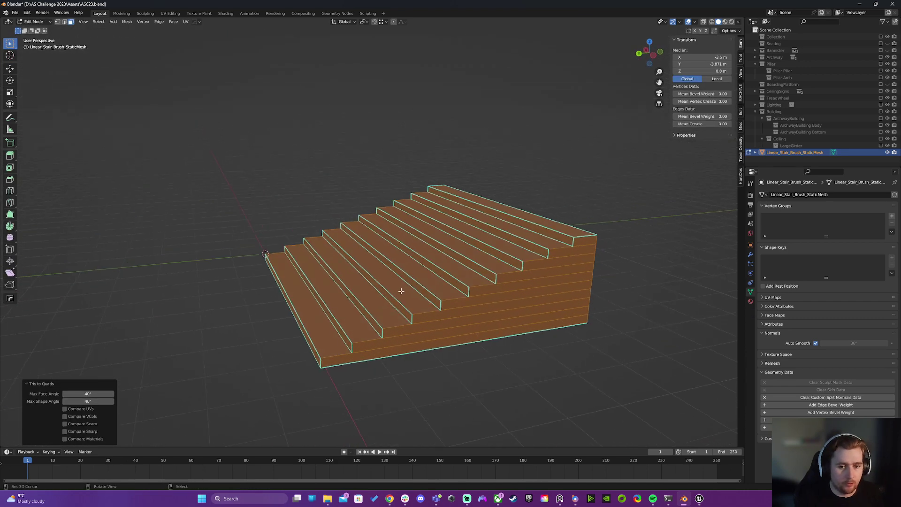
{"action": "middle_click_drag", "start_coordinate": [347, 348], "coordinate": [406, 333]}
{"action": "left_click", "coordinate": [442, 294]}
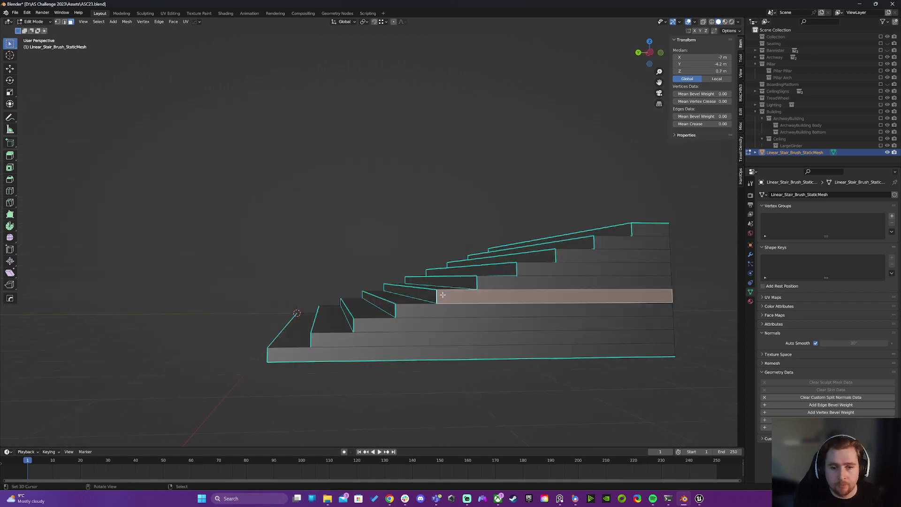
{"action": "right_click", "coordinate": [514, 305]}
{"action": "left_click", "coordinate": [467, 315]}
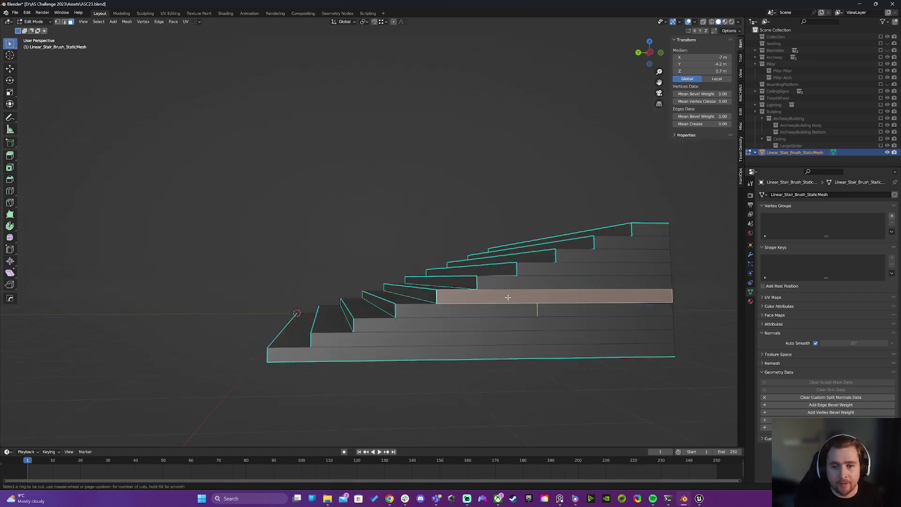
{"action": "key", "text": "Escape"}
{"action": "middle_click_drag", "start_coordinate": [451, 310], "coordinate": [503, 304]}
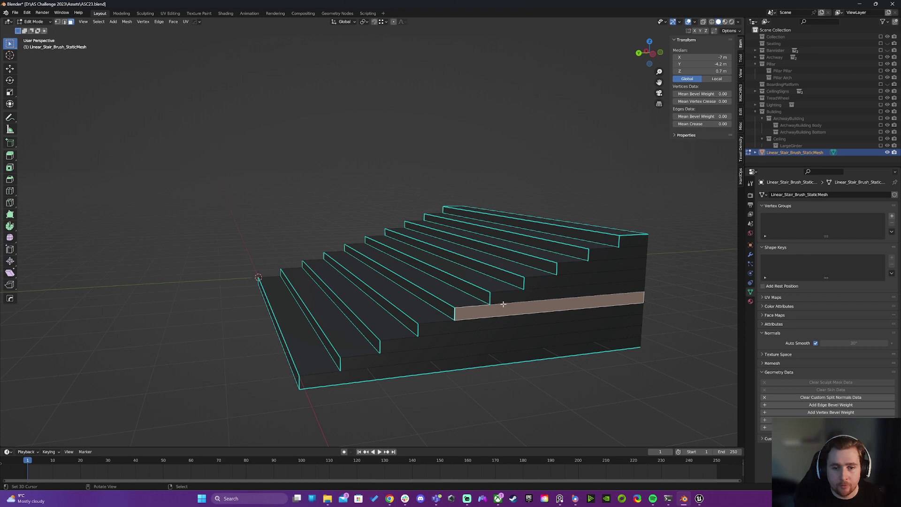
Add a centred loop cut running up the stairs and bevel it into two edge loops near the outer sides
{"action": "middle_click_drag", "start_coordinate": [360, 306], "coordinate": [411, 328]}
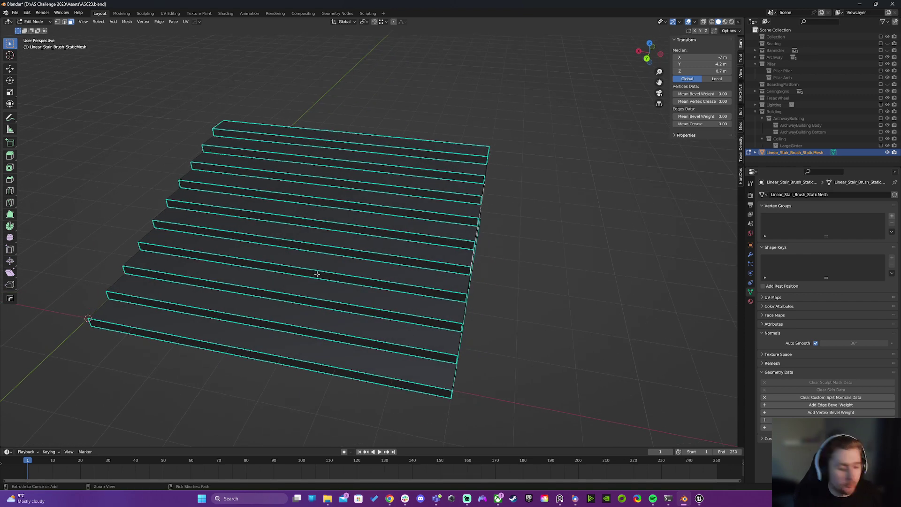
{"action": "key", "text": "ctrl+r"}
{"action": "left_click", "coordinate": [309, 241]}
{"action": "right_click", "coordinate": [309, 241]}
{"action": "key", "text": "ctrl+b"}
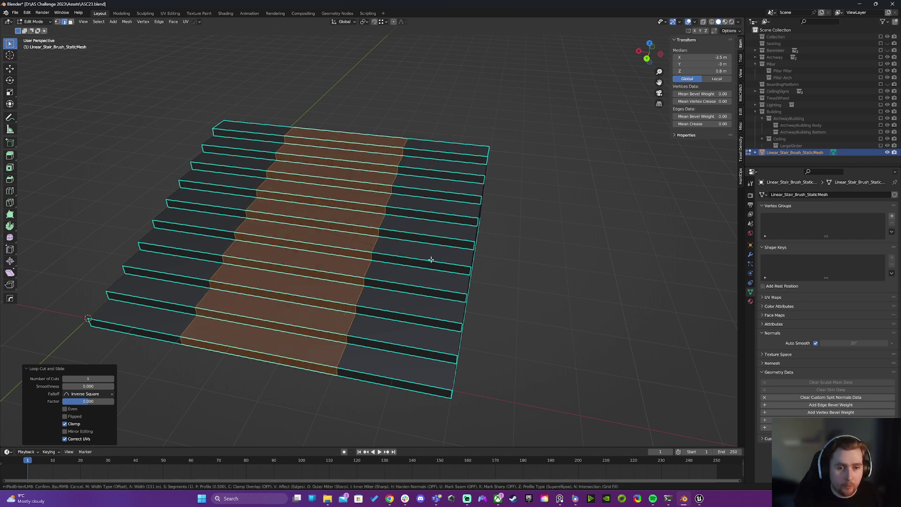
{"action": "left_click", "coordinate": [501, 279]}
{"action": "middle_click_drag", "start_coordinate": [501, 279], "coordinate": [469, 303]}
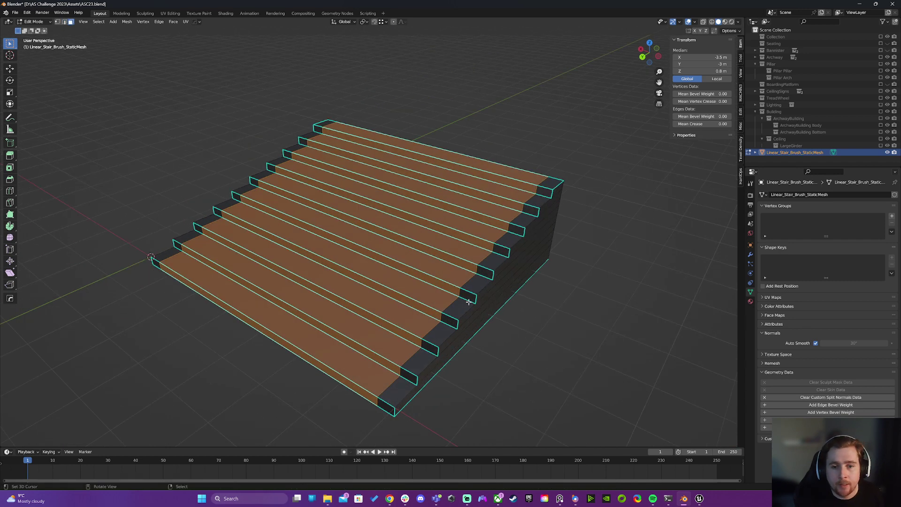
Delete the outer tread face of a middle step and fill a sloped face between the neighbouring step edges
{"action": "left_click", "coordinate": [479, 289]}
{"action": "key", "text": "x"}
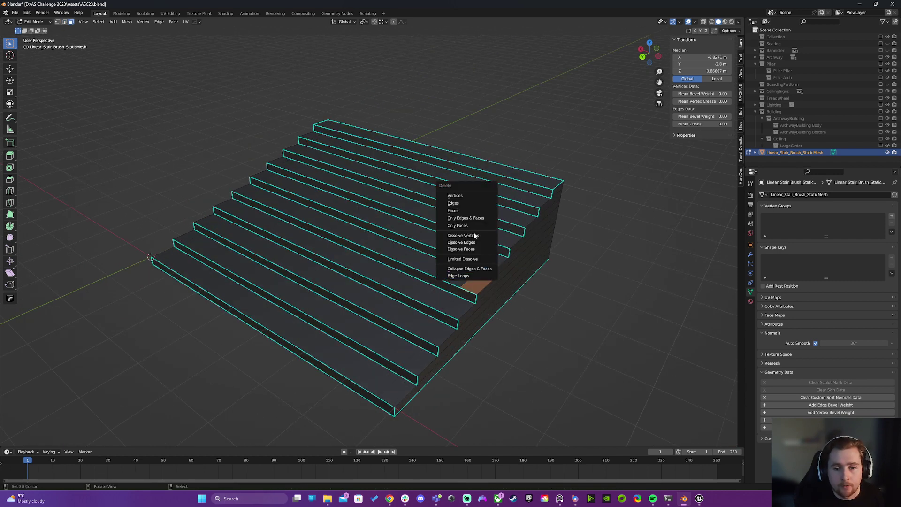
{"action": "left_click", "coordinate": [467, 219]}
{"action": "key", "text": "2"}
{"action": "left_click", "coordinate": [469, 289], "text": "shift"}
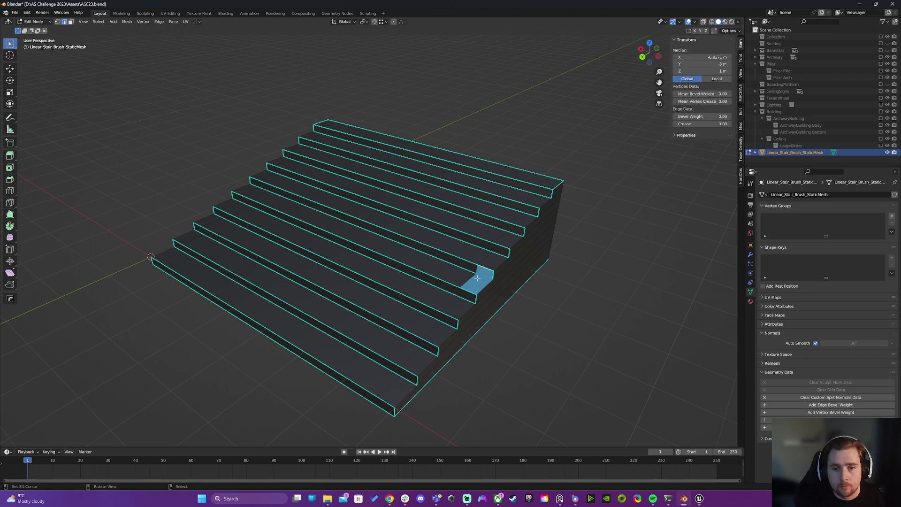
{"action": "left_click", "coordinate": [468, 290], "text": "shift"}
{"action": "key", "text": "f"}
Check the sloped face from the side, trying selections around its open end and on the whole mesh
{"action": "middle_click_drag", "start_coordinate": [448, 299], "coordinate": [229, 336]}
{"action": "scroll", "coordinate": [399, 315], "scroll_direction": "up", "scroll_amount": 4}
{"action": "left_click", "coordinate": [379, 310]}
{"action": "left_click", "coordinate": [318, 352]}
{"action": "key", "text": "a"}
{"action": "key", "text": "alt+a"}
Undo the trial sloped face and the tread face deletion on the stairs
{"action": "key", "text": "ctrl+z"}
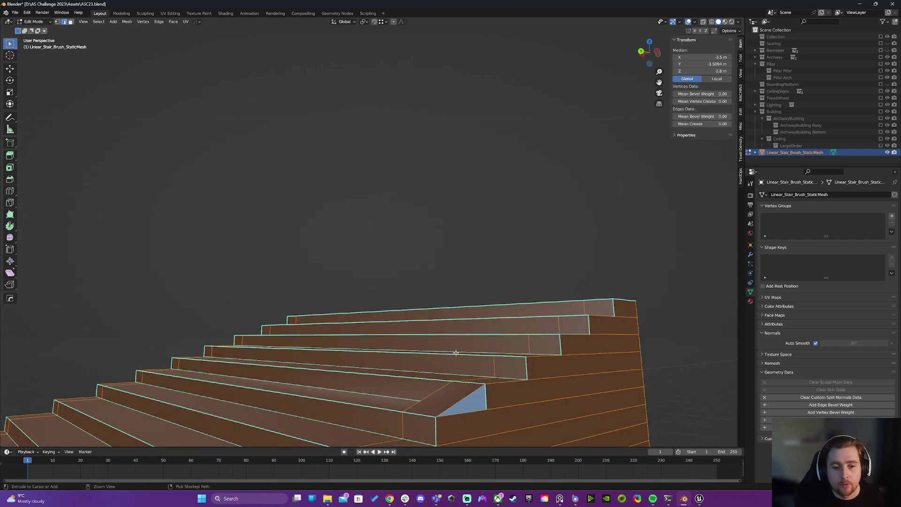
{"action": "key", "text": "ctrl+z"}
{"action": "key", "text": "ctrl+z"}
{"action": "key", "text": "ctrl+z"}
{"action": "scroll", "coordinate": [429, 343], "scroll_direction": "down", "scroll_amount": 4}
{"action": "middle_click_drag", "start_coordinate": [429, 343], "coordinate": [444, 381]}
Return the stairs to Object Mode and collapse the expanded Building, Pillar and CeilingSigns collections
{"action": "key", "text": "Tab"}
{"action": "mouse_move", "coordinate": [346, 285]}
{"action": "middle_mouse_down"}
{"action": "mouse_move", "coordinate": [356, 293]}
{"action": "mouse_move", "coordinate": [341, 300]}
{"action": "middle_mouse_up"}
{"action": "middle_click_drag", "start_coordinate": [237, 258], "coordinate": [436, 261]}
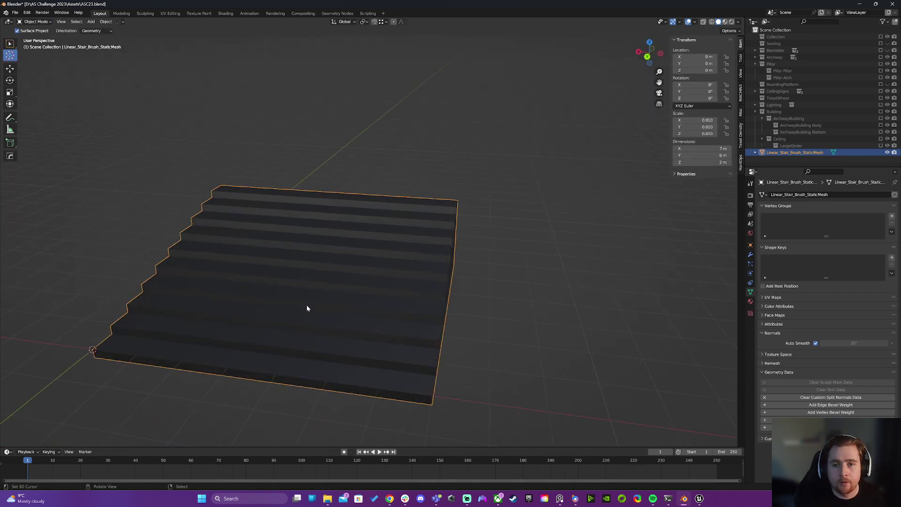
{"action": "left_click", "coordinate": [756, 112]}
{"action": "left_click", "coordinate": [755, 91]}
{"action": "left_click", "coordinate": [755, 63]}
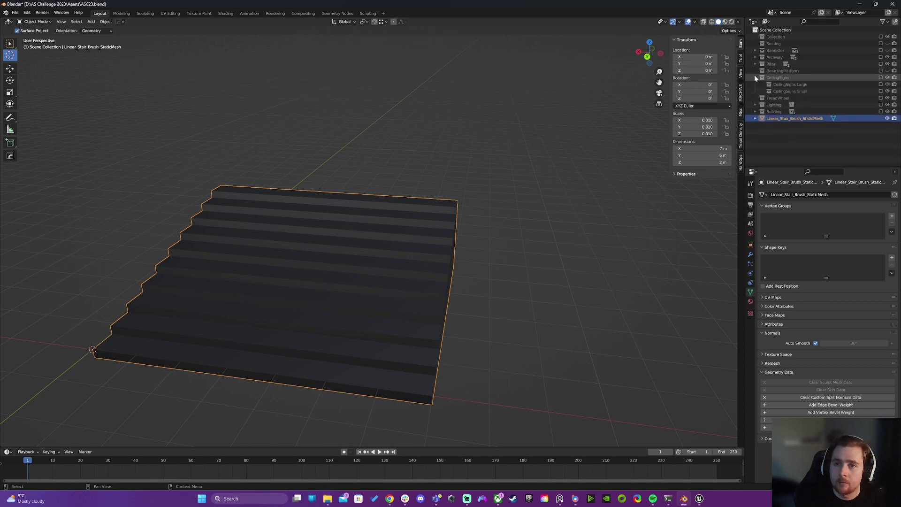
{"action": "left_click", "coordinate": [756, 78]}
Add a new collection under the Scene Collection and name it Stairs
{"action": "right_click", "coordinate": [758, 30]}
{"action": "left_click", "coordinate": [760, 32]}
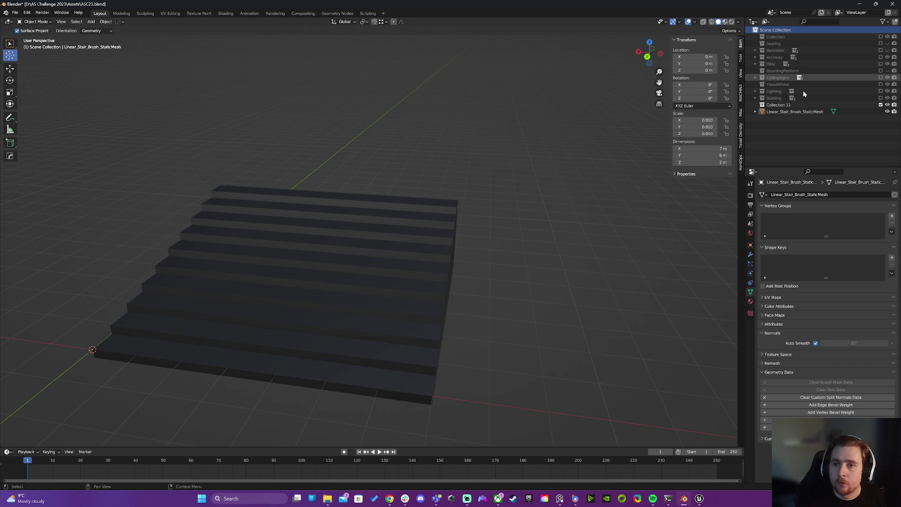
{"action": "double_click", "coordinate": [779, 104]}
{"action": "type", "text": "L"}
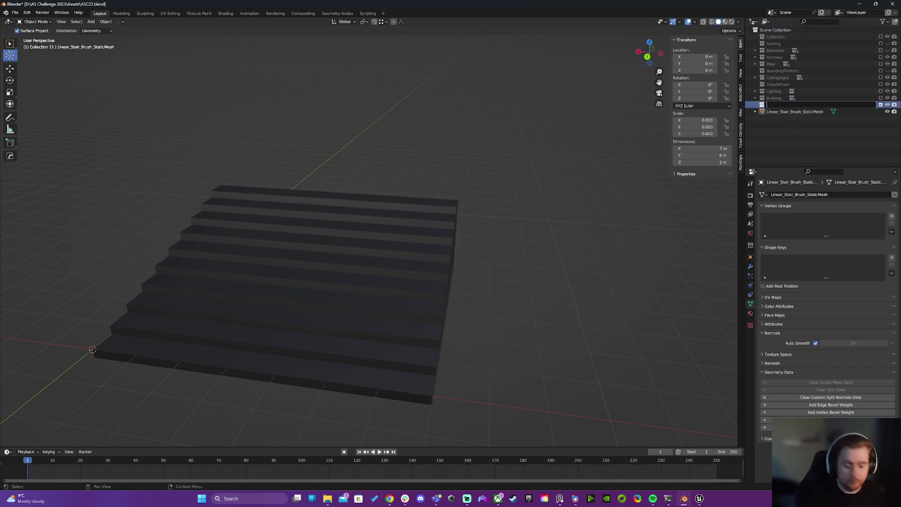
{"action": "type", "text": "tairs"}
{"action": "key", "text": "Return"}
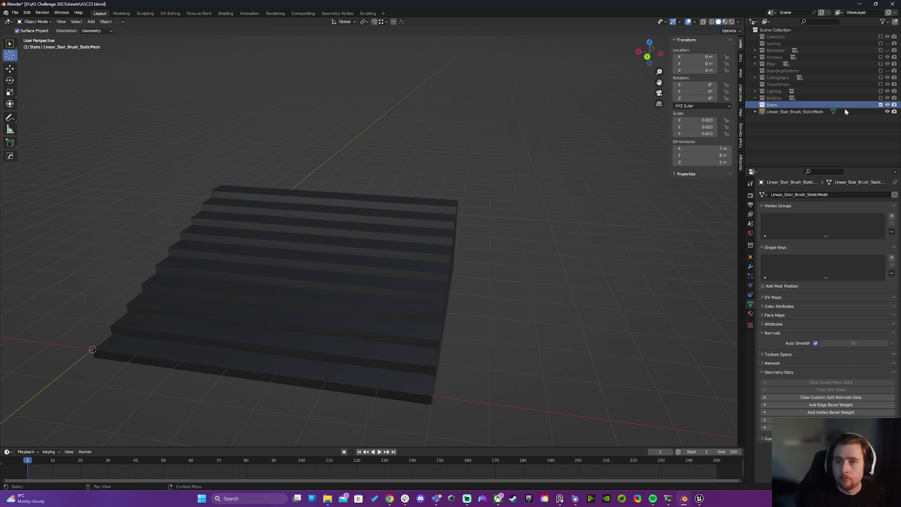
Move Linear_Stair_Brush_StaticMesh into the Stairs collection and save the Blender file
{"action": "left_click_drag", "start_coordinate": [798, 111], "coordinate": [772, 105]}
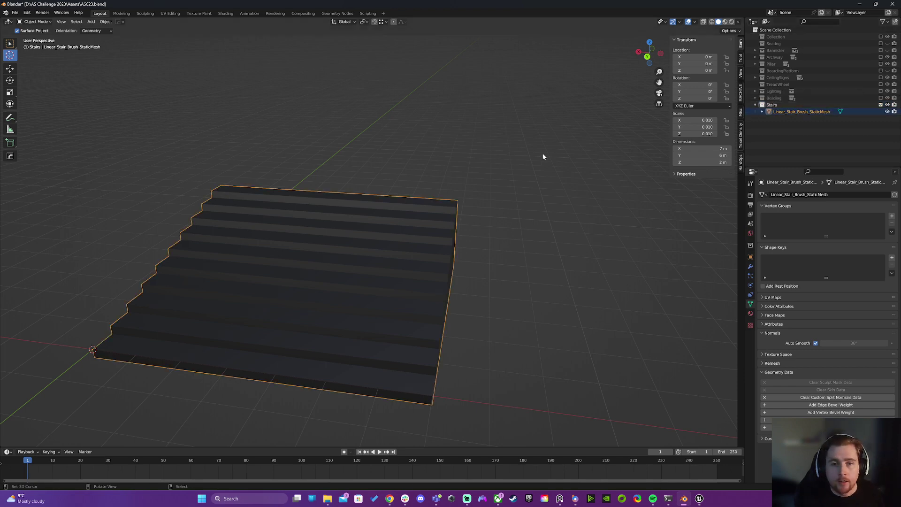
{"action": "key", "text": "ctrl+s"}
{"action": "middle_click_drag", "start_coordinate": [342, 177], "coordinate": [342, 198]}
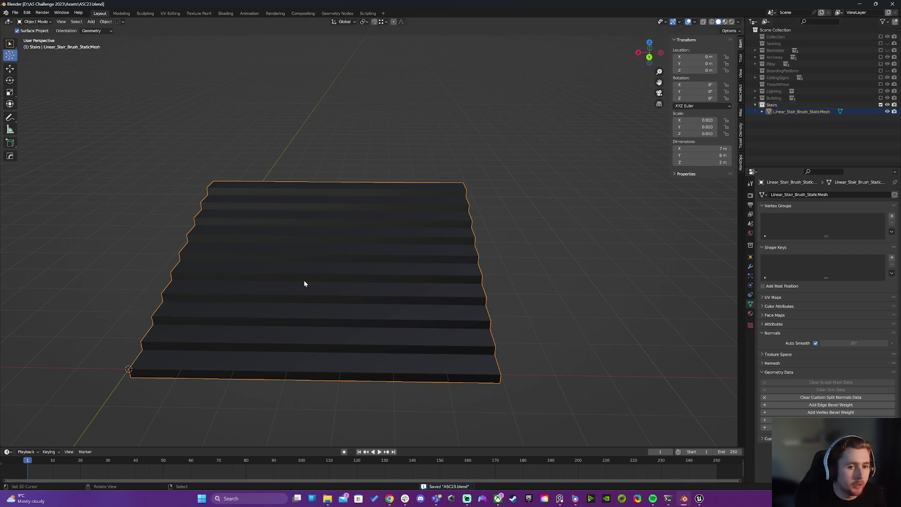
{"action": "middle_click_drag", "start_coordinate": [452, 343], "coordinate": [330, 347]}
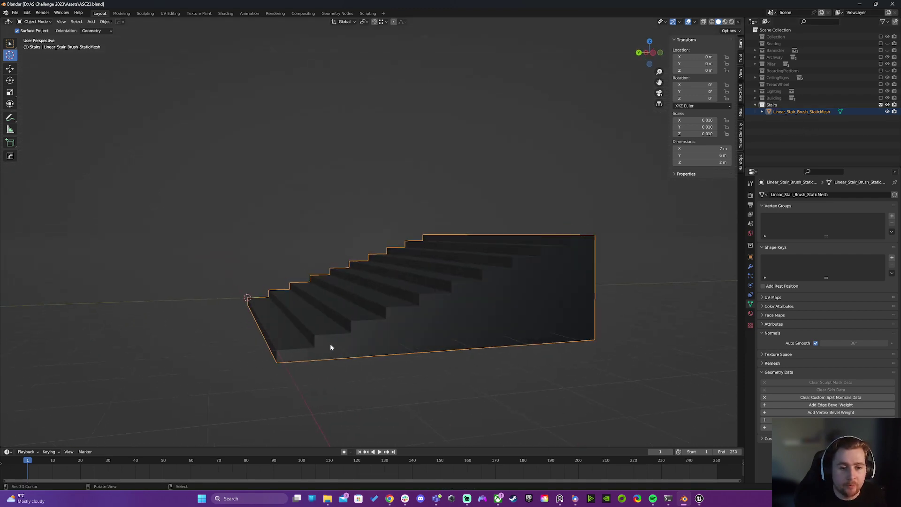